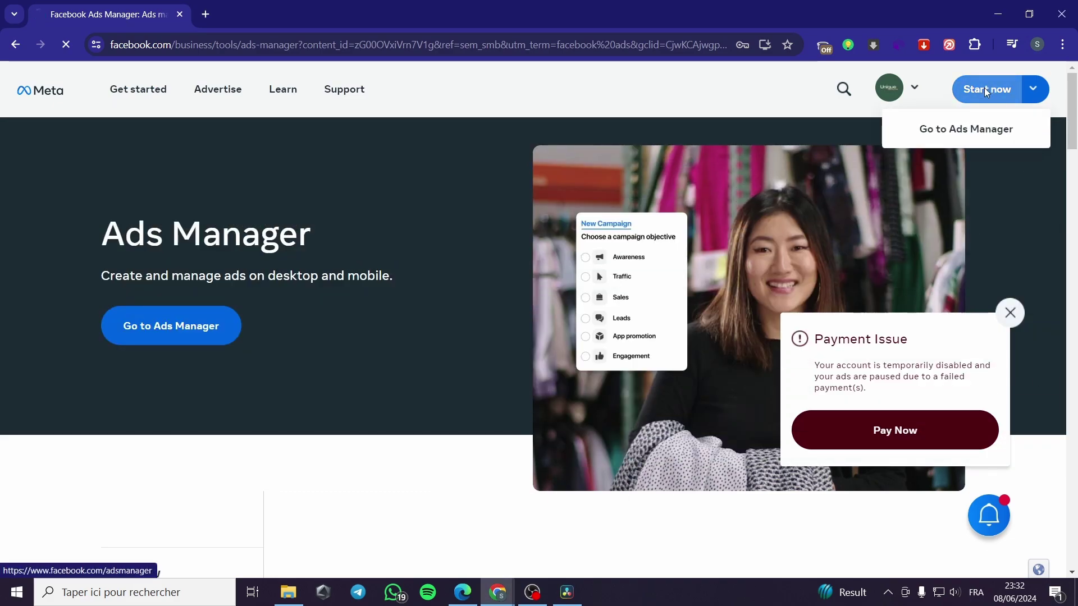
# - Enter the ad account's campaign management page from the Ads Manager landing page
pyautogui.click(985, 88)
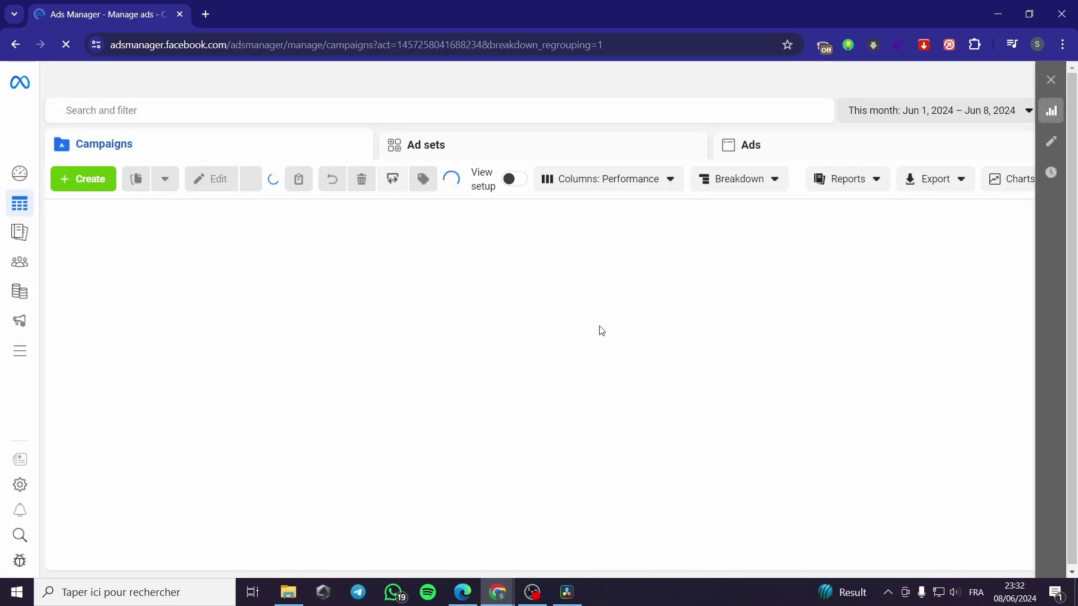
# - Close the comparison-charts pop-up and the Ad account updates panel covering the Campaigns table
pyautogui.scroll(-1, 1011, 395)
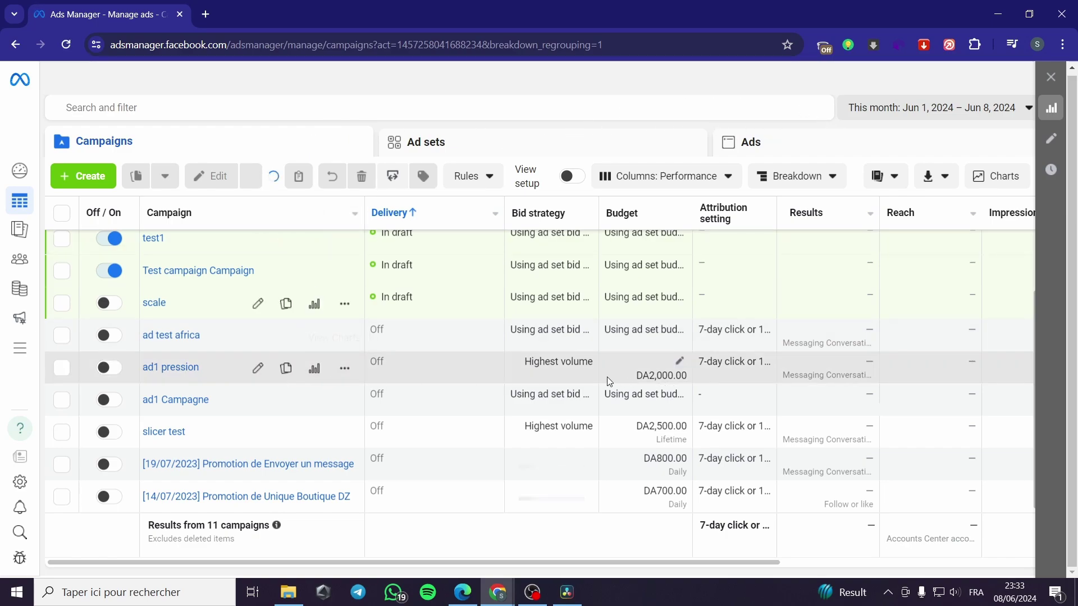
pyautogui.scroll(2, 497, 377)
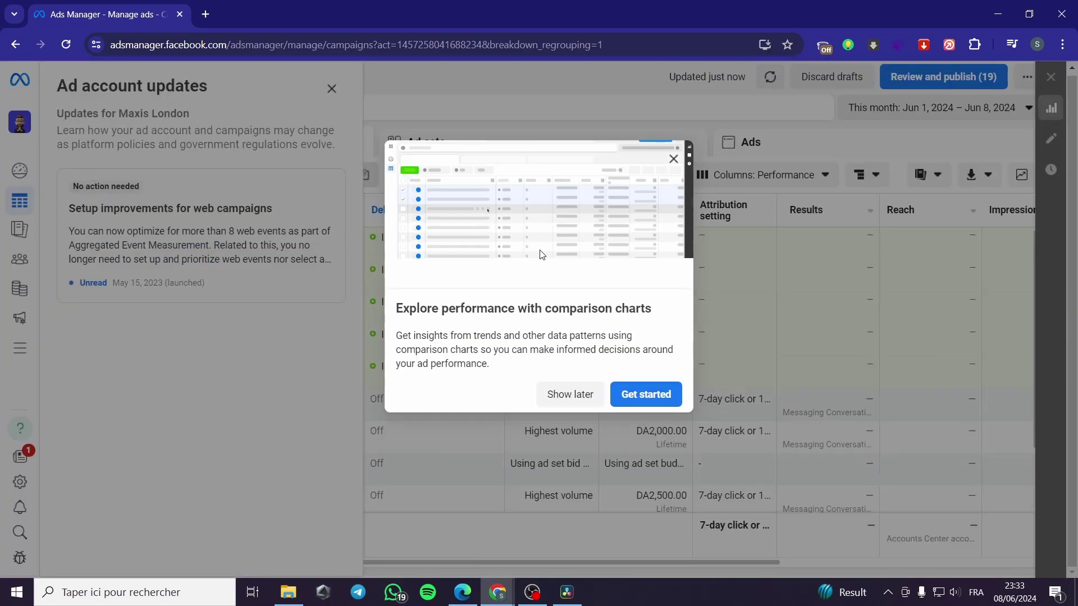
pyautogui.click(673, 159)
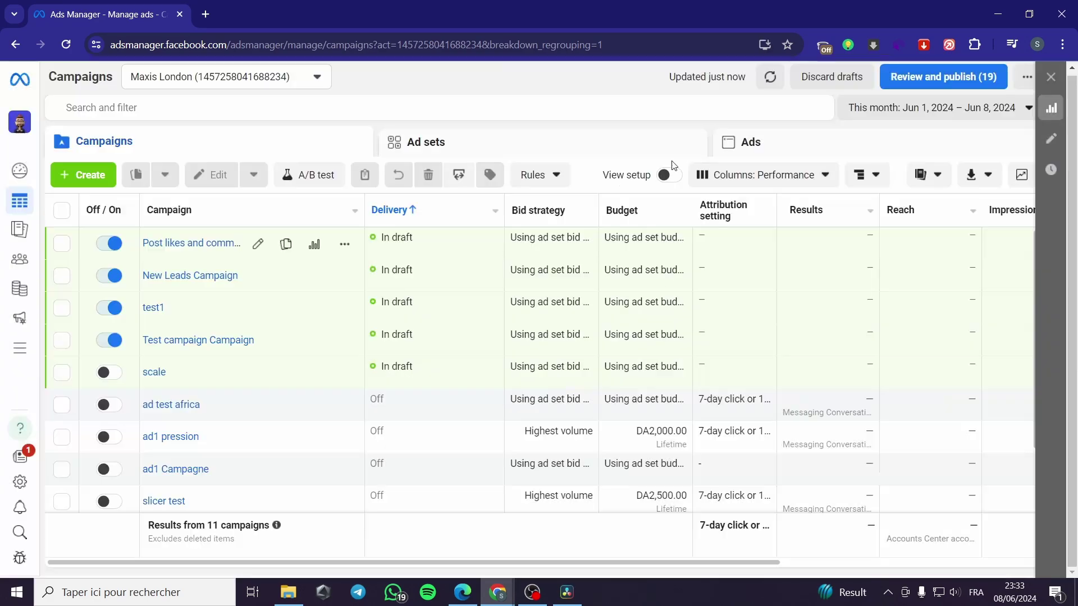
pyautogui.click(331, 89)
# - Create a new campaign with the Engagement objective and the Recommended settings setup
pyautogui.click(82, 175)
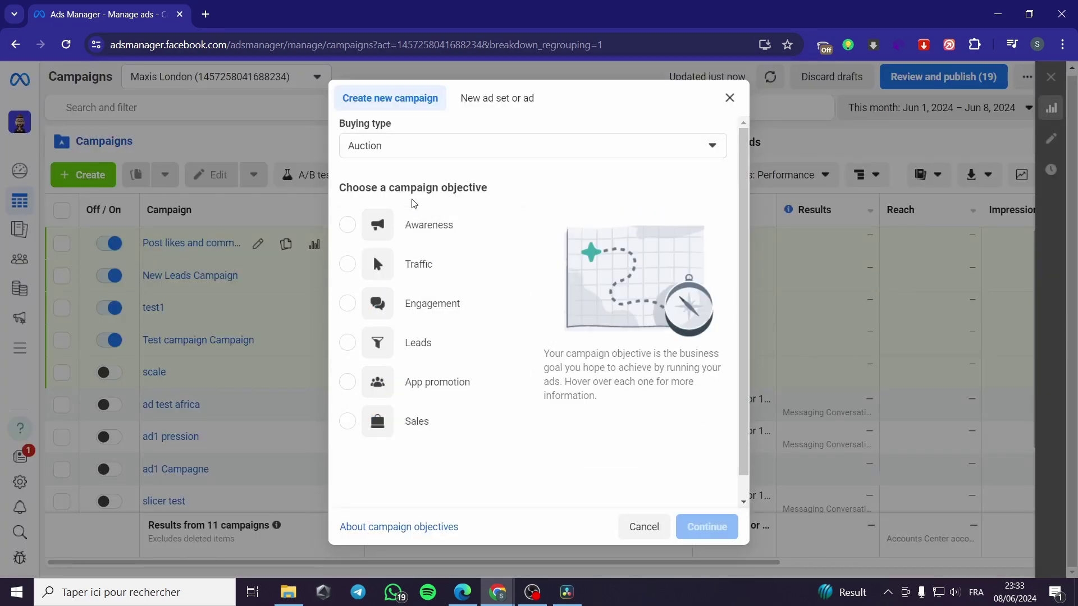
pyautogui.click(456, 318)
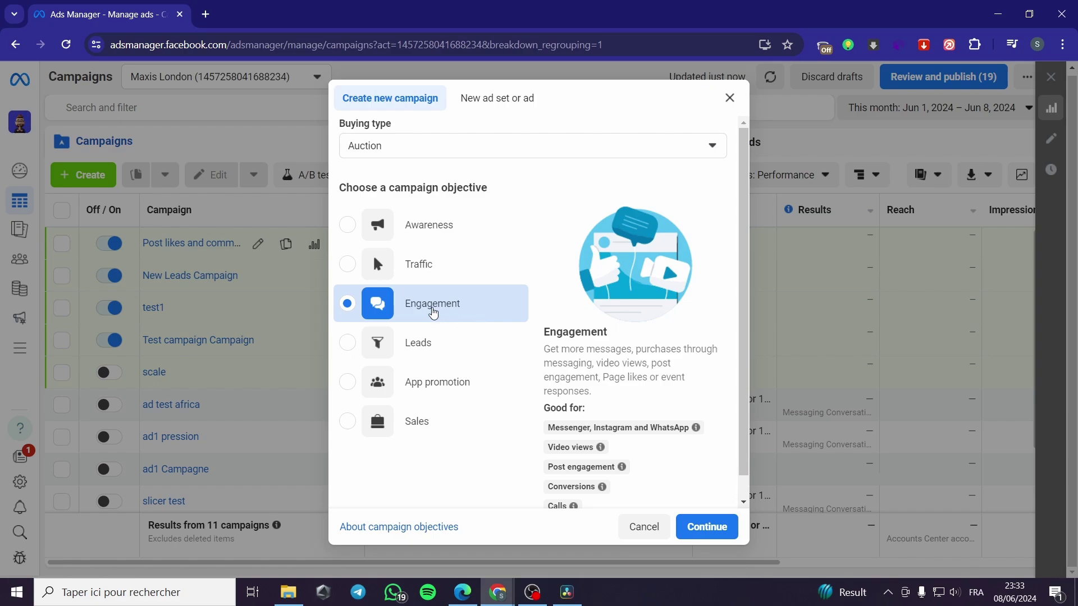
pyautogui.click(706, 526)
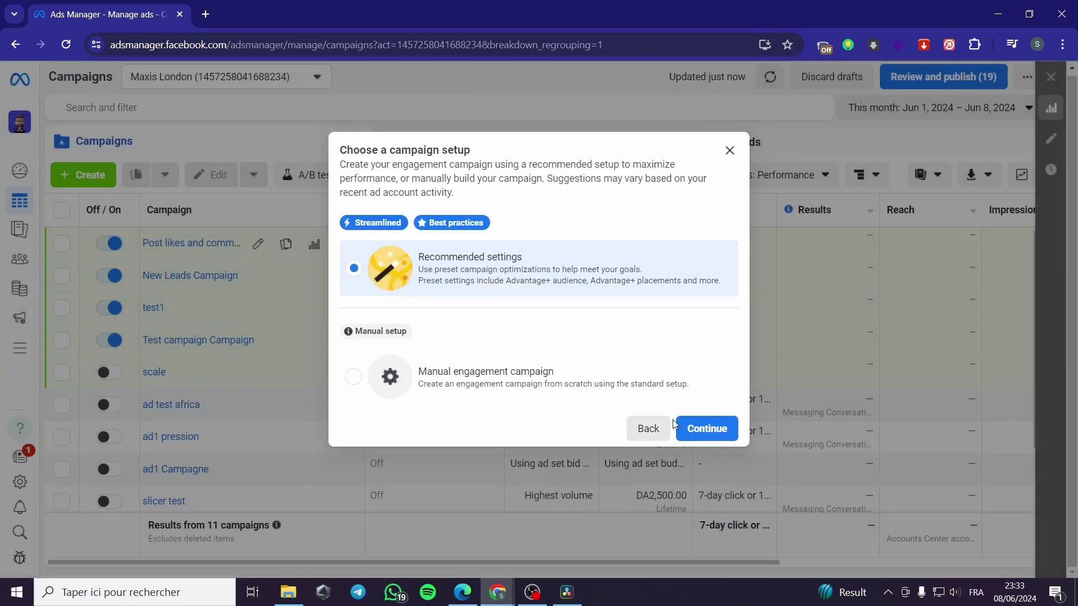
pyautogui.click(707, 429)
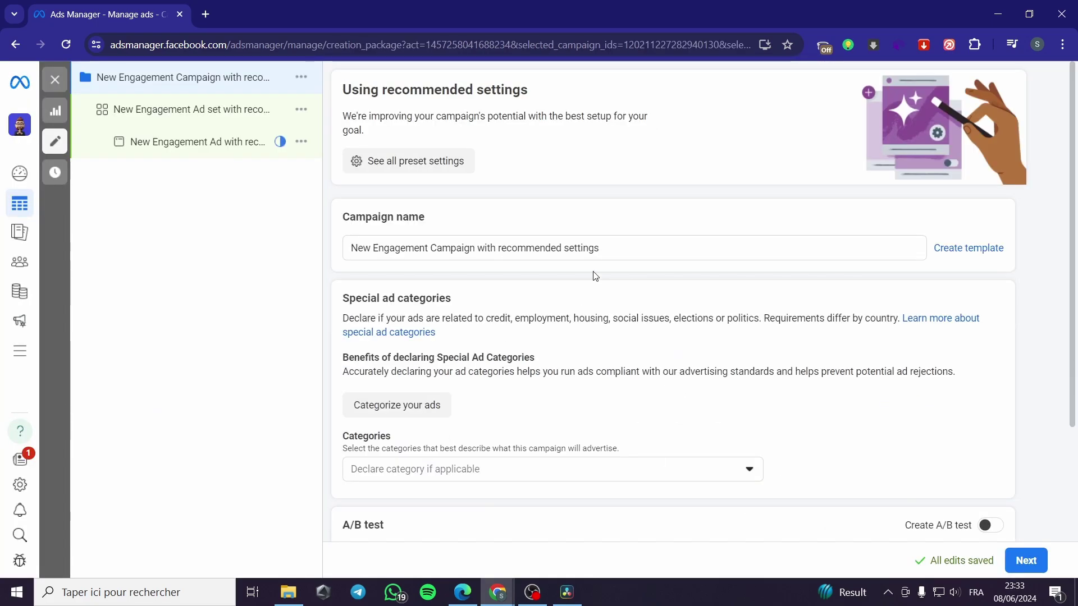
# - Replace the default campaign name with 'carousel'
pyautogui.moveTo(601, 247); pyautogui.dragTo(339, 241)
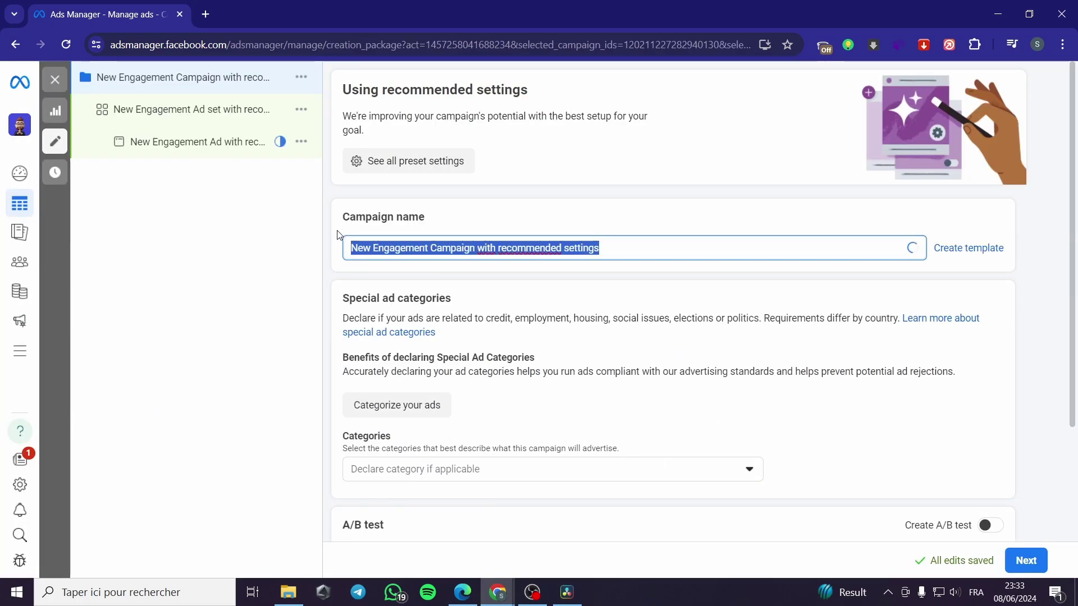
pyautogui.press('BackSpace')
pyautogui.write('carr')
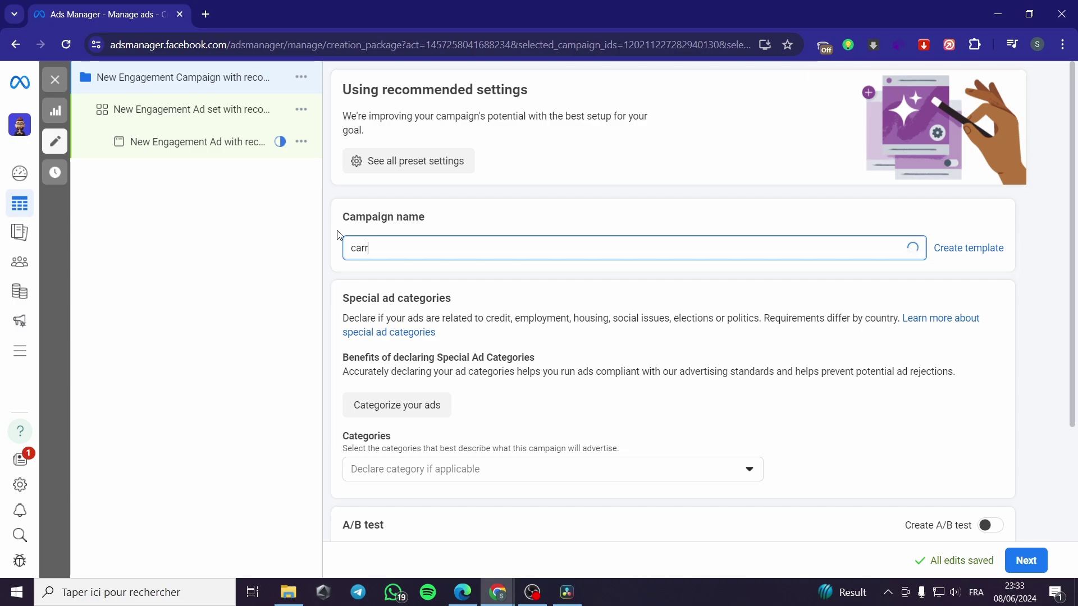
pyautogui.write('ousel')
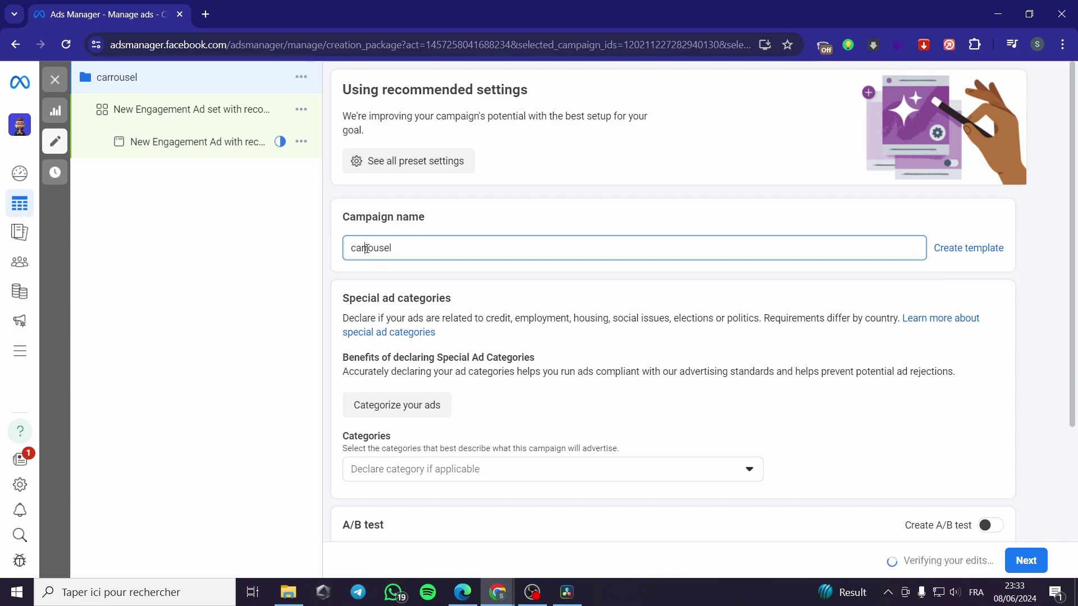
pyautogui.scroll(-1, 374, 267)
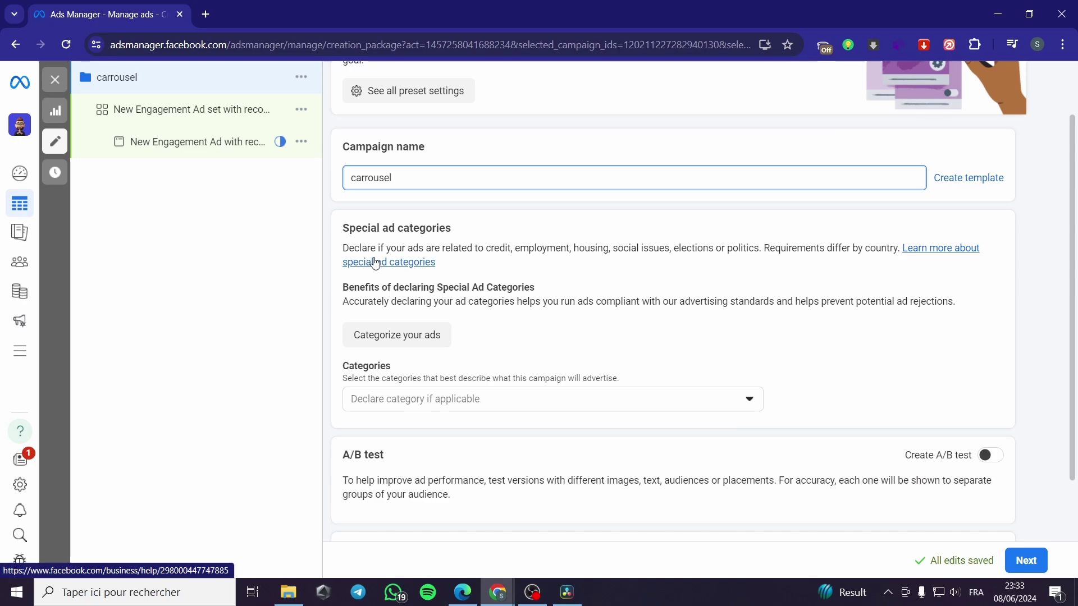
pyautogui.scroll(-1, 388, 264)
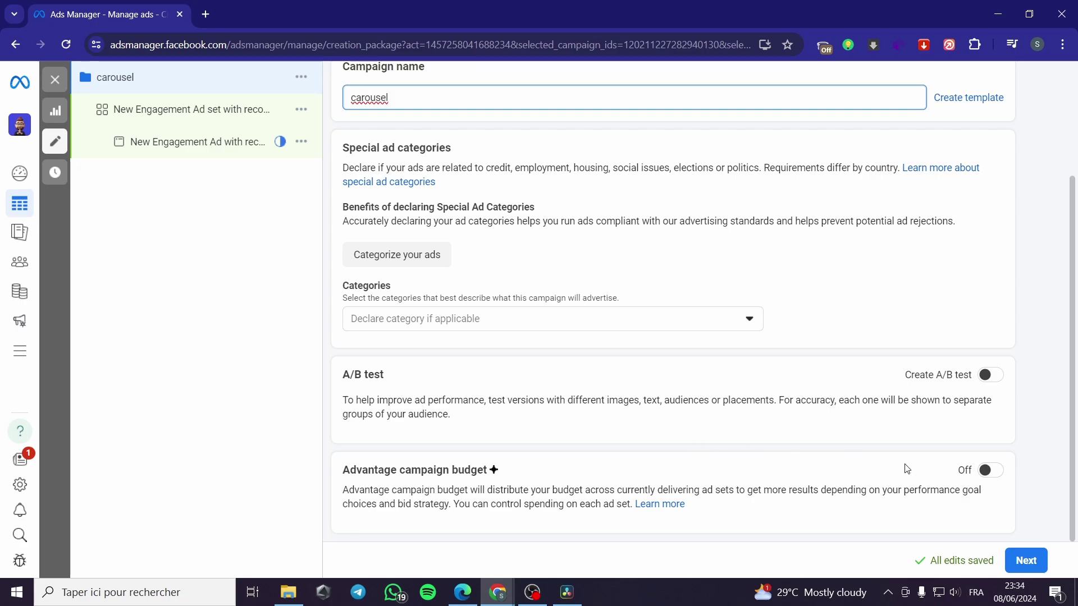
# - Move to the ad set settings and set the conversion location to On your ad
pyautogui.click(1025, 560)
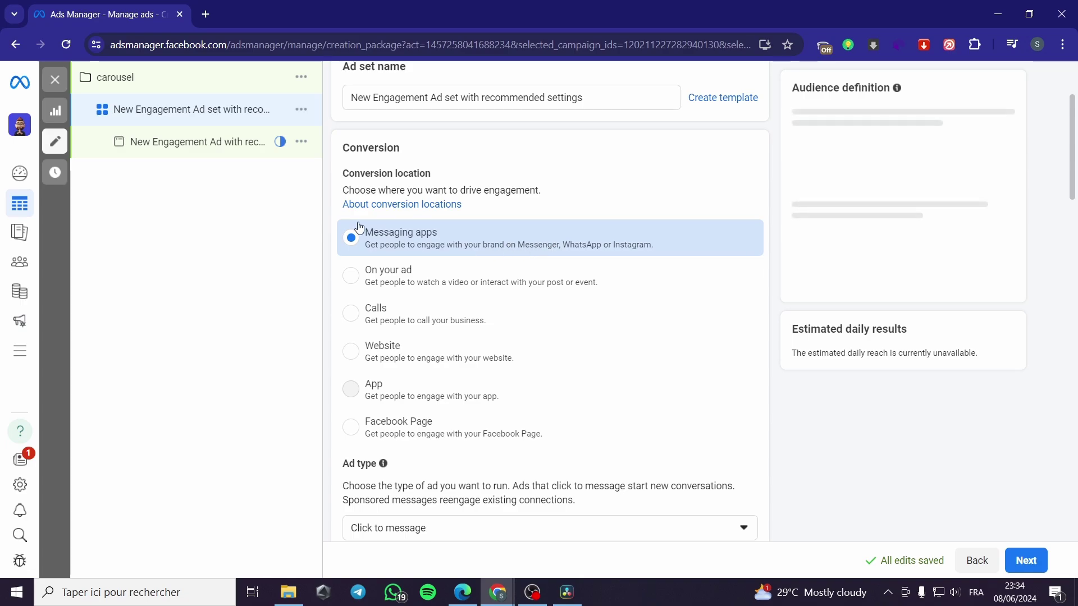
pyautogui.scroll(3, 449, 252)
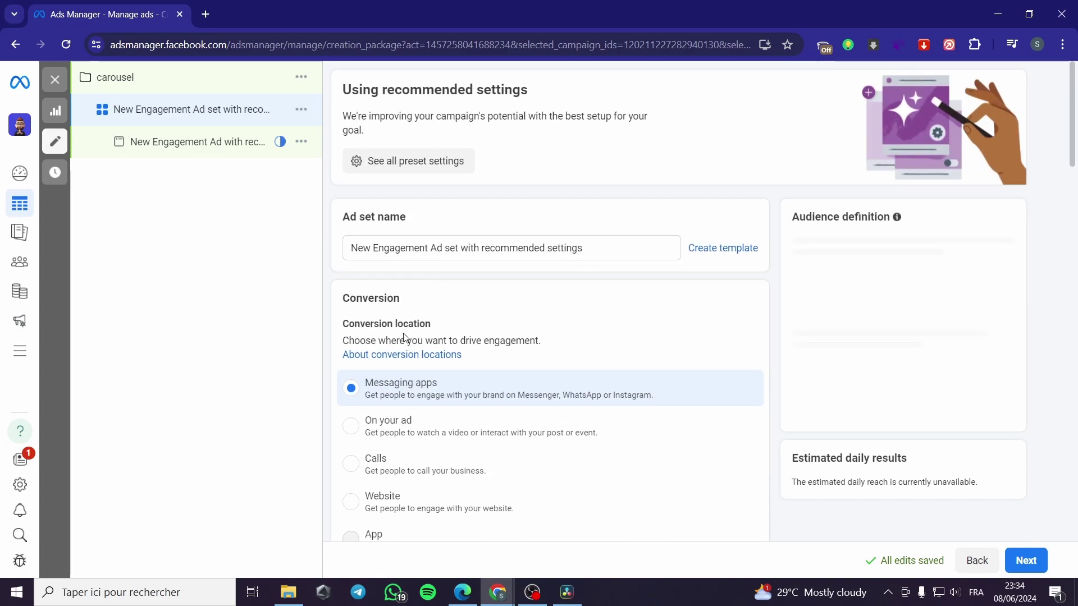
pyautogui.scroll(-1, 395, 379)
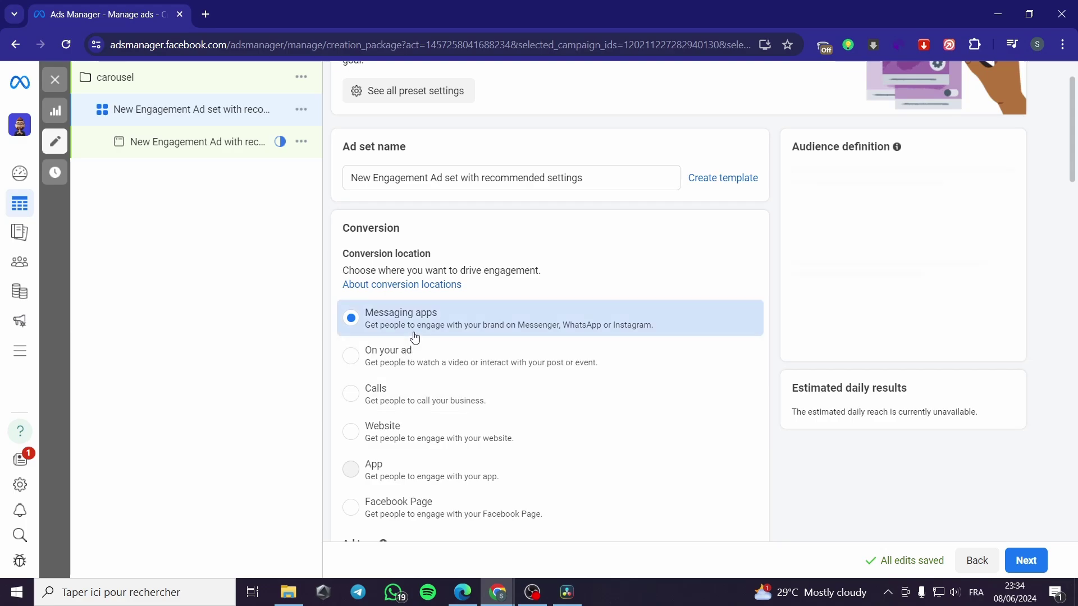
pyautogui.click(413, 367)
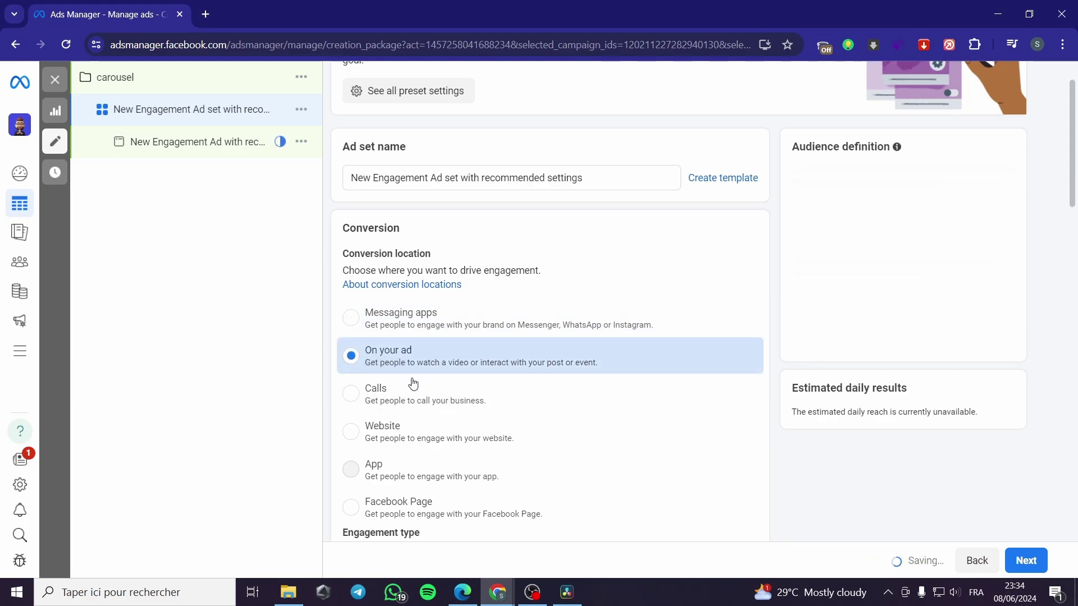
# - Replace the default ad set name with 'carousel'
pyautogui.scroll(-1, 443, 404)
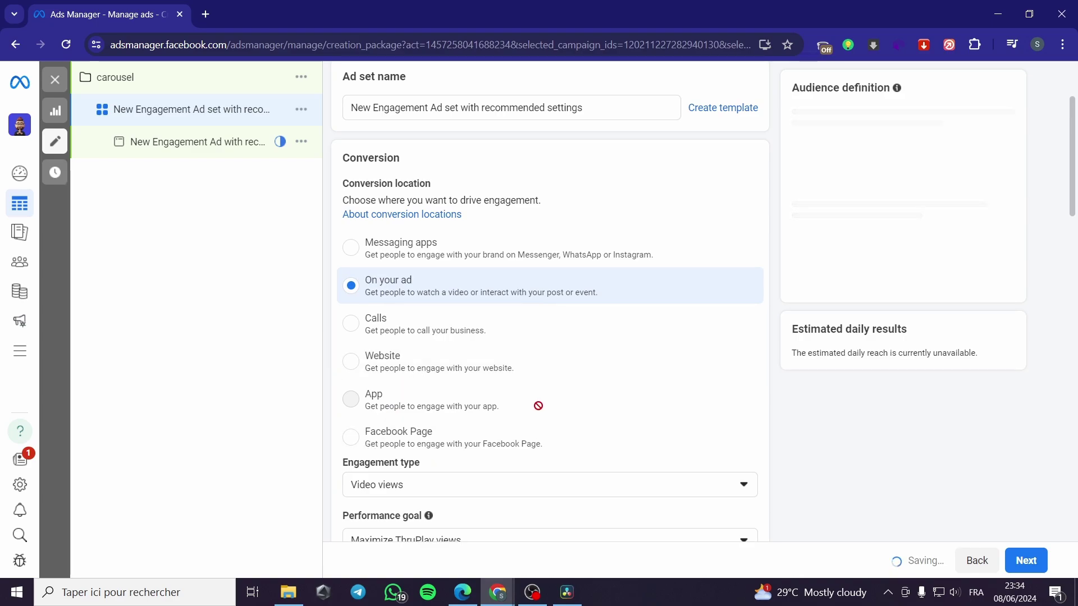
pyautogui.scroll(2, 543, 279)
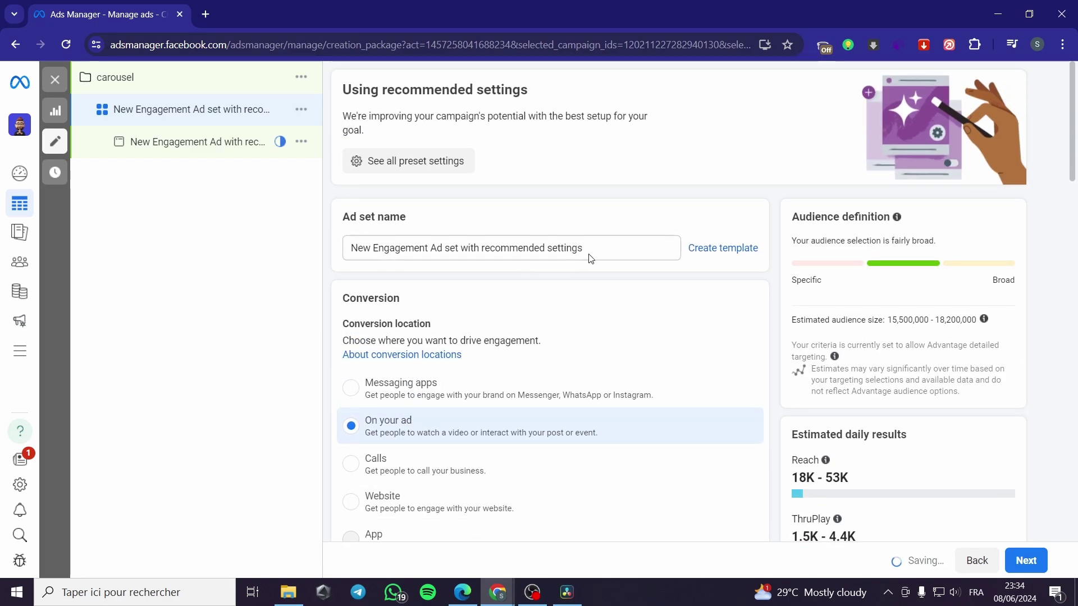
pyautogui.moveTo(591, 259); pyautogui.dragTo(345, 259)
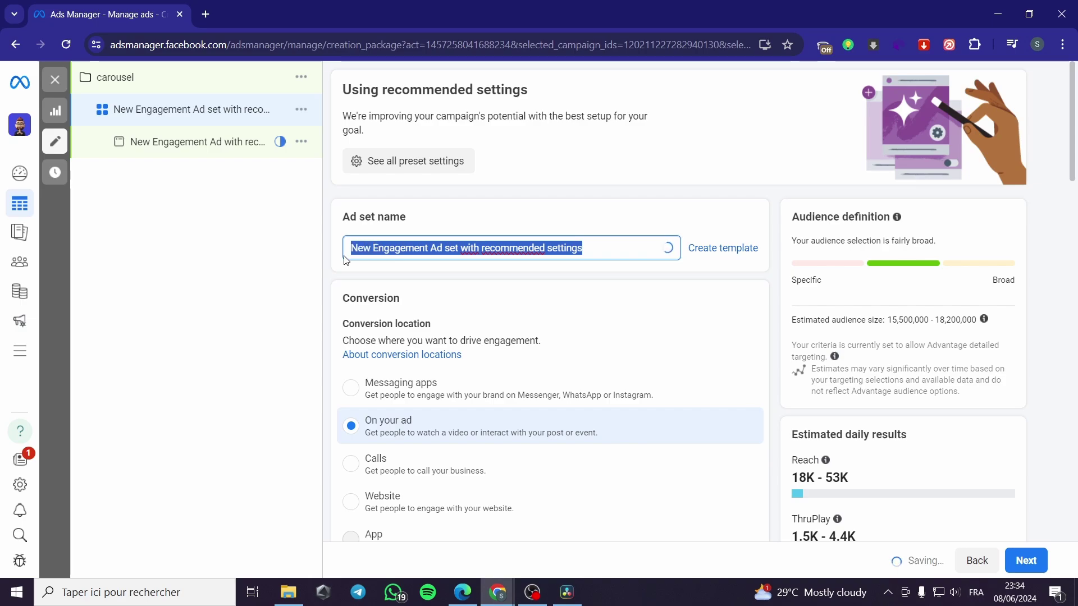
pyautogui.write('ca')
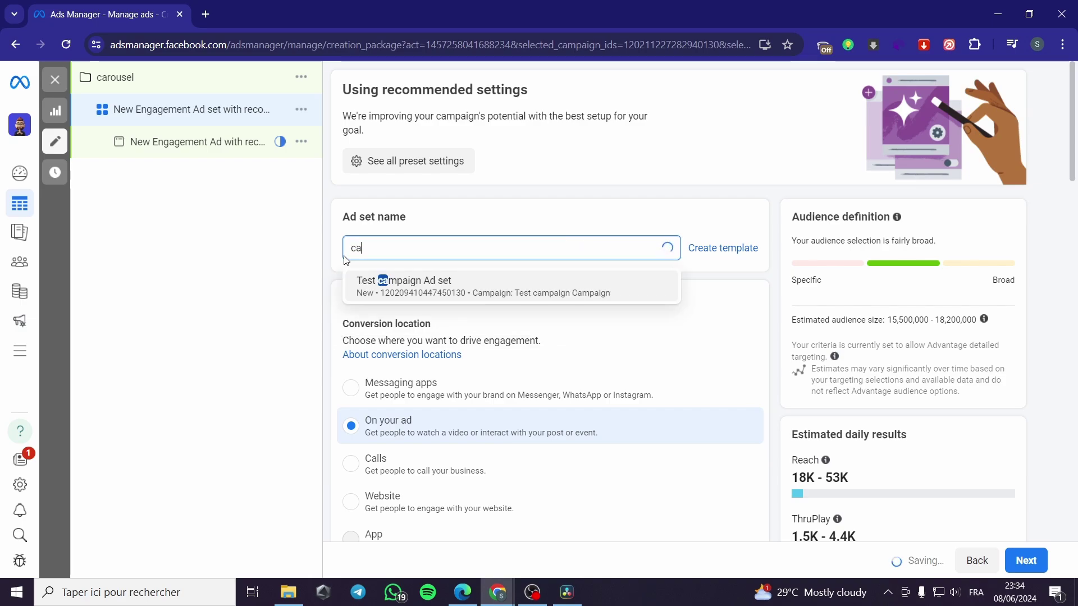
pyautogui.write('rousel')
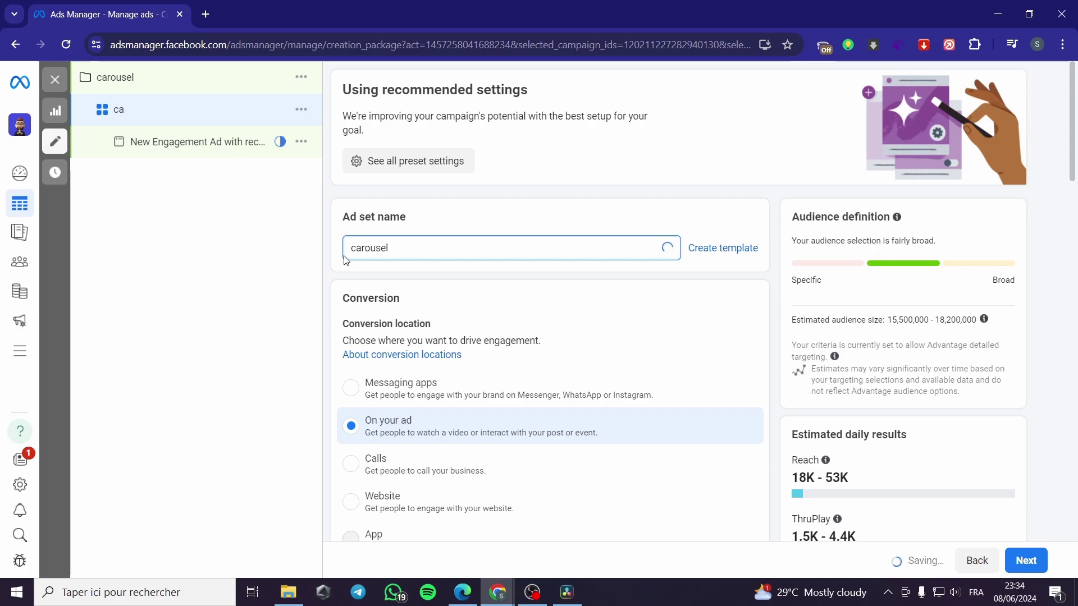
pyautogui.click(269, 320)
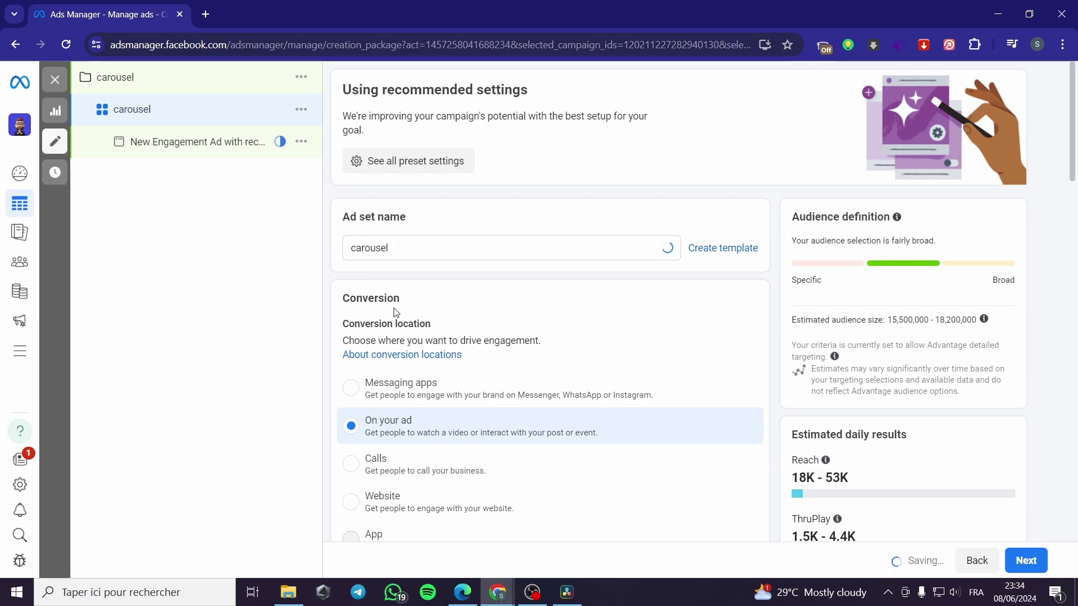
pyautogui.scroll(-3, 395, 313)
pyautogui.scroll(-2, 584, 317)
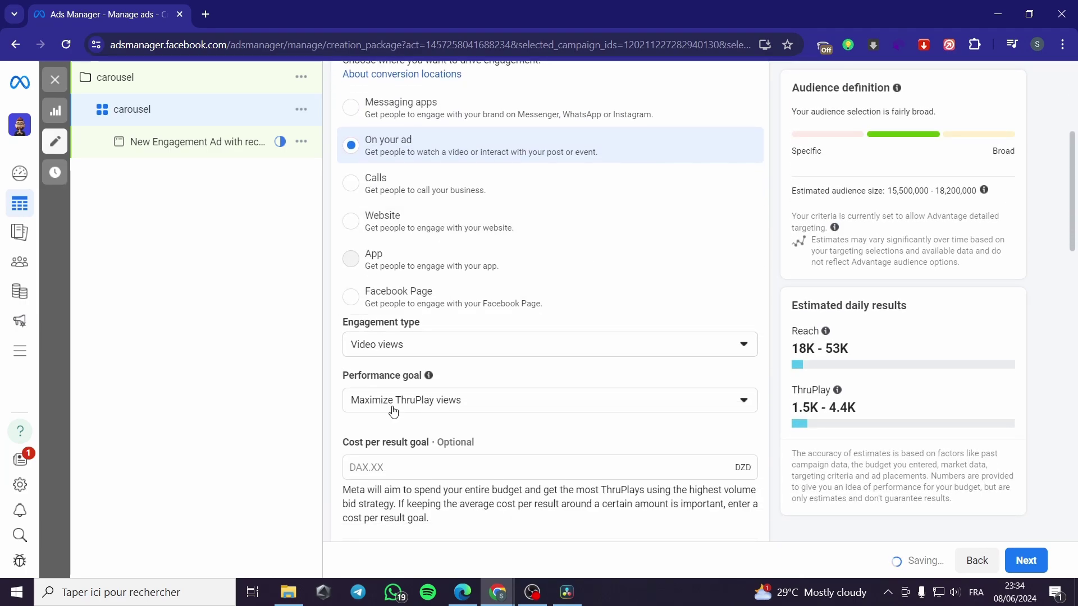
# - Set engagement type to Post engagement with the Maximize engagement with a post goal
pyautogui.click(452, 349)
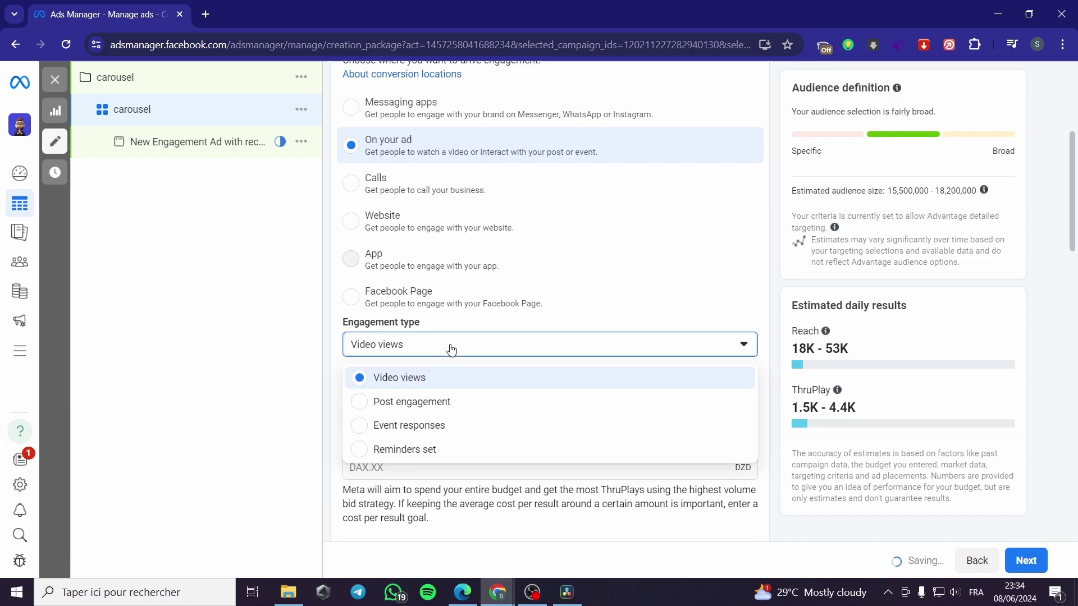
pyautogui.click(451, 409)
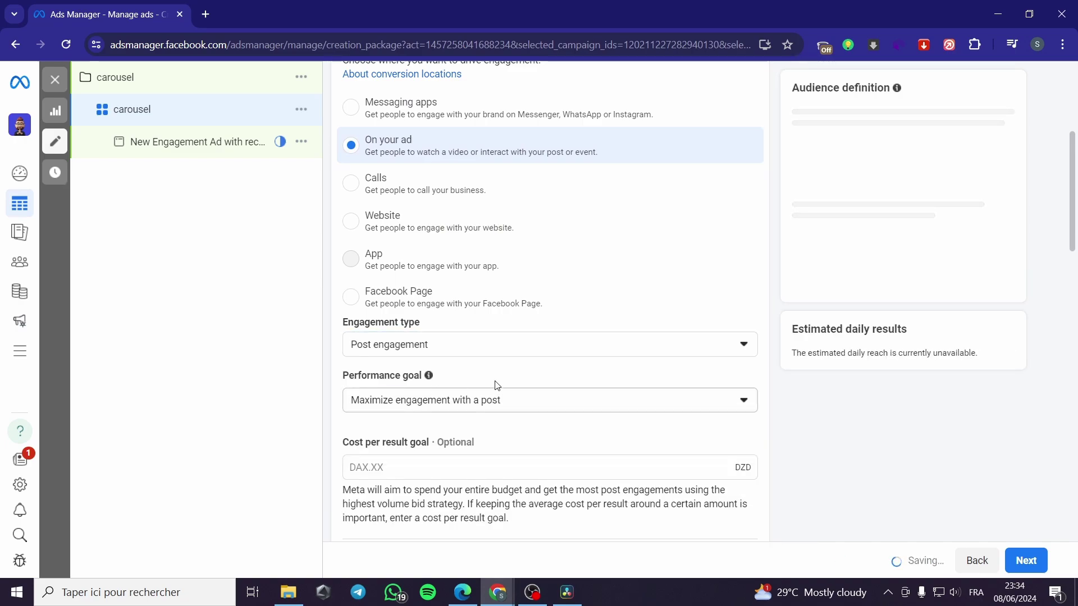
pyautogui.click(373, 402)
pyautogui.click(379, 403)
pyautogui.click(425, 408)
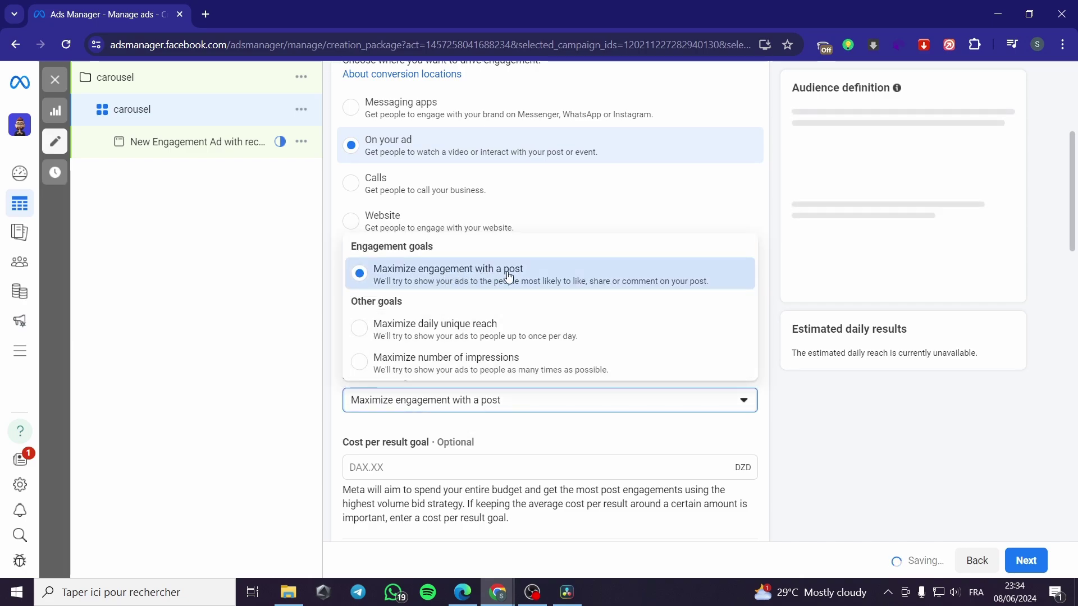
pyautogui.click(489, 287)
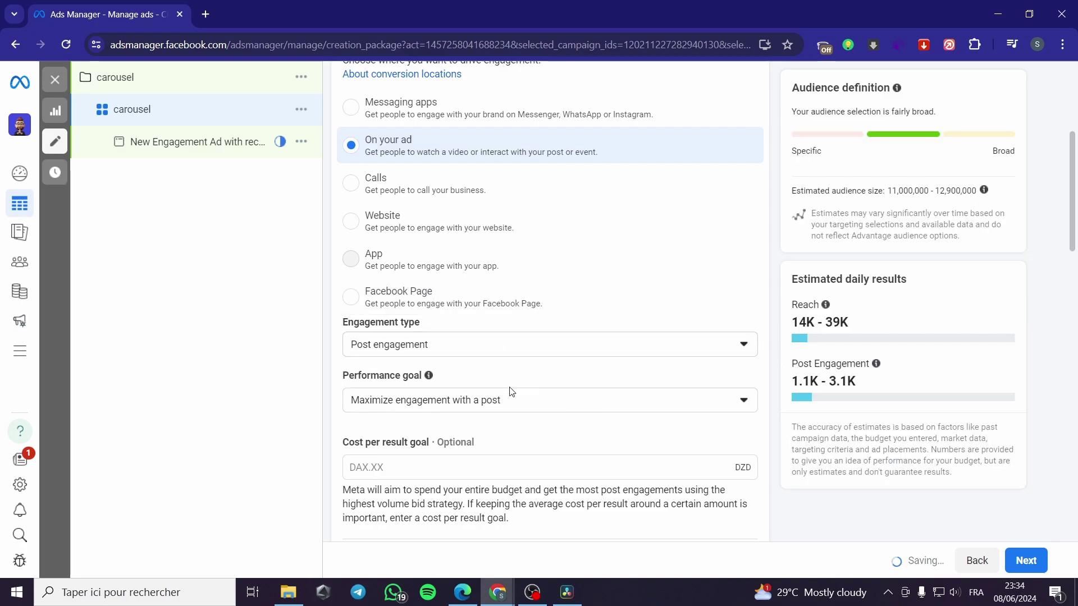
pyautogui.scroll(-2, 525, 394)
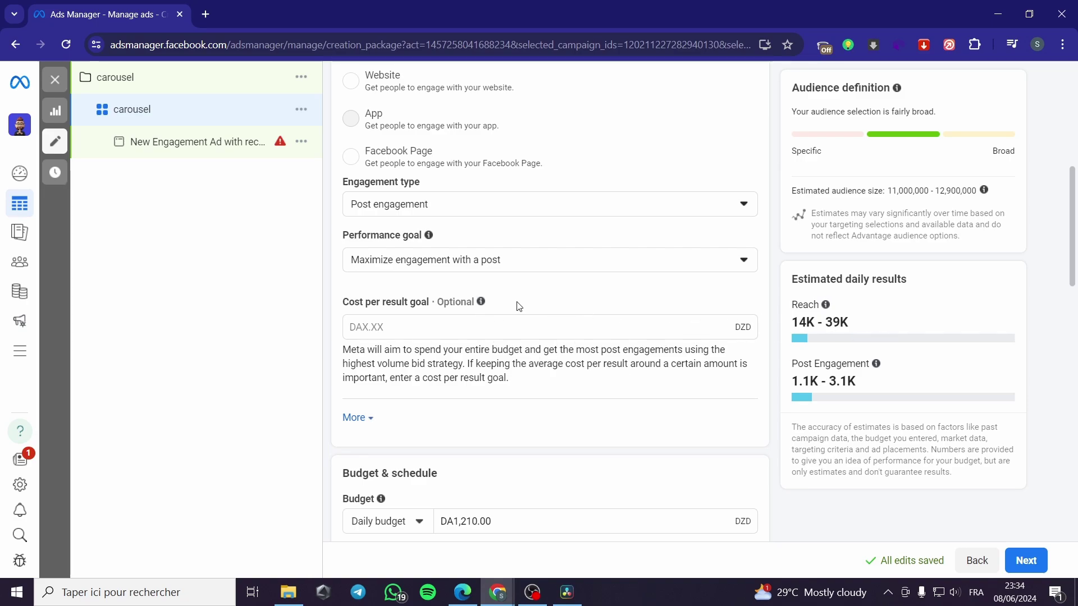
# - Change the ad set's daily budget from DA1,210.00 to DA2,000.00
pyautogui.scroll(-4, 376, 291)
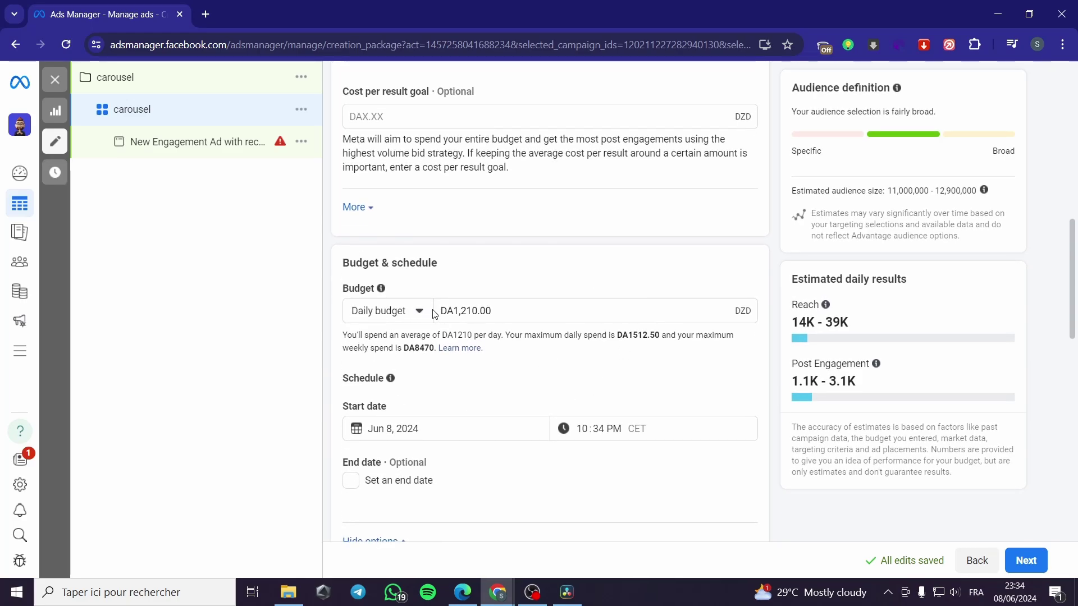
pyautogui.moveTo(513, 314); pyautogui.dragTo(455, 311)
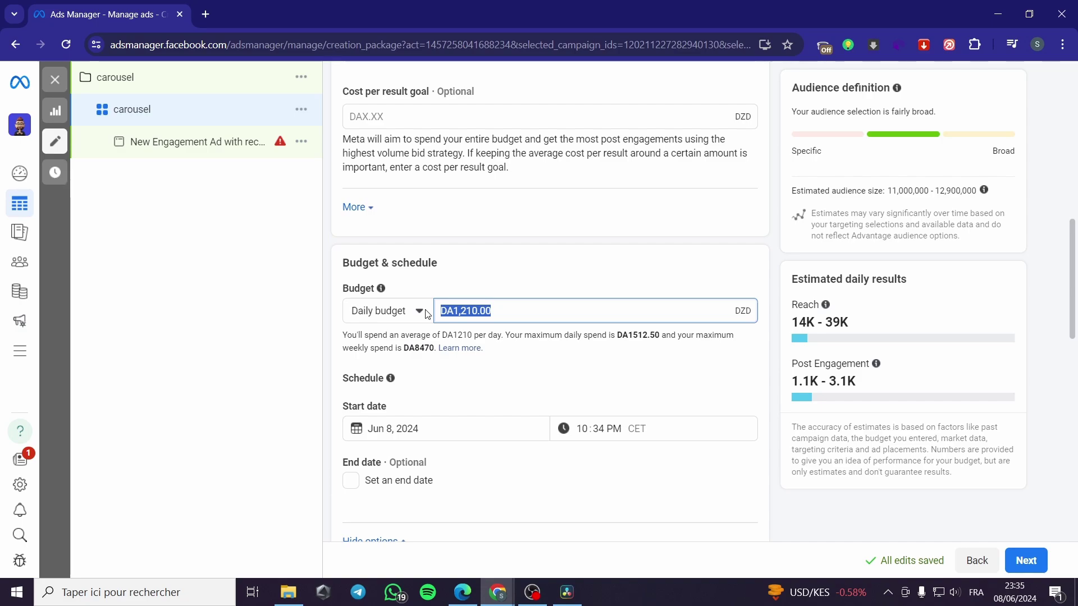
pyautogui.write('2000')
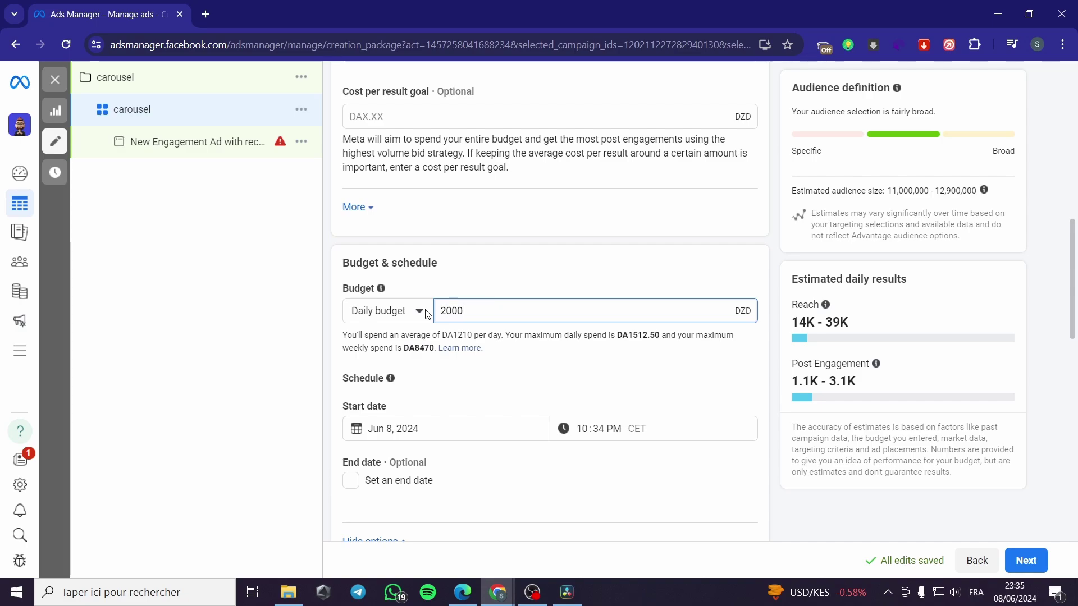
pyautogui.click(618, 281)
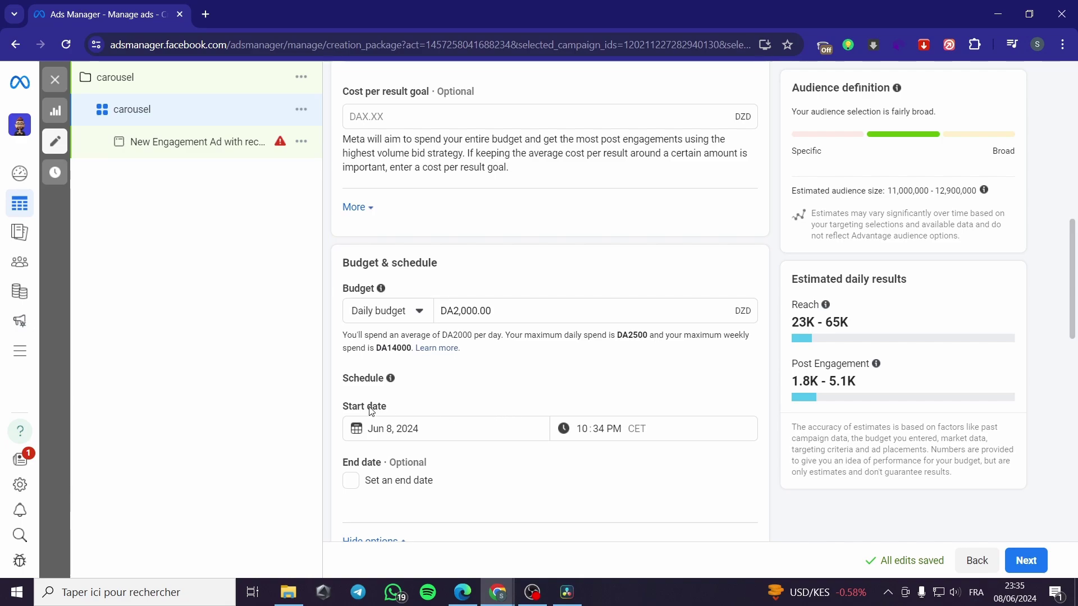
pyautogui.scroll(-1, 369, 404)
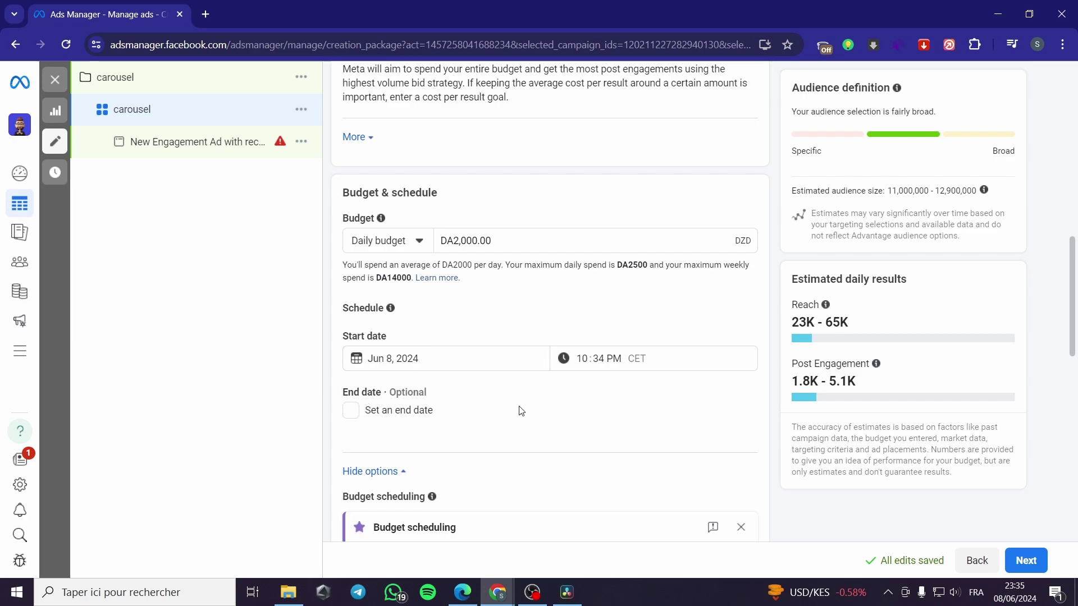
# - Expand the Algeria location options to show minimum age 18, excluded audiences and all languages
pyautogui.scroll(-2, 517, 409)
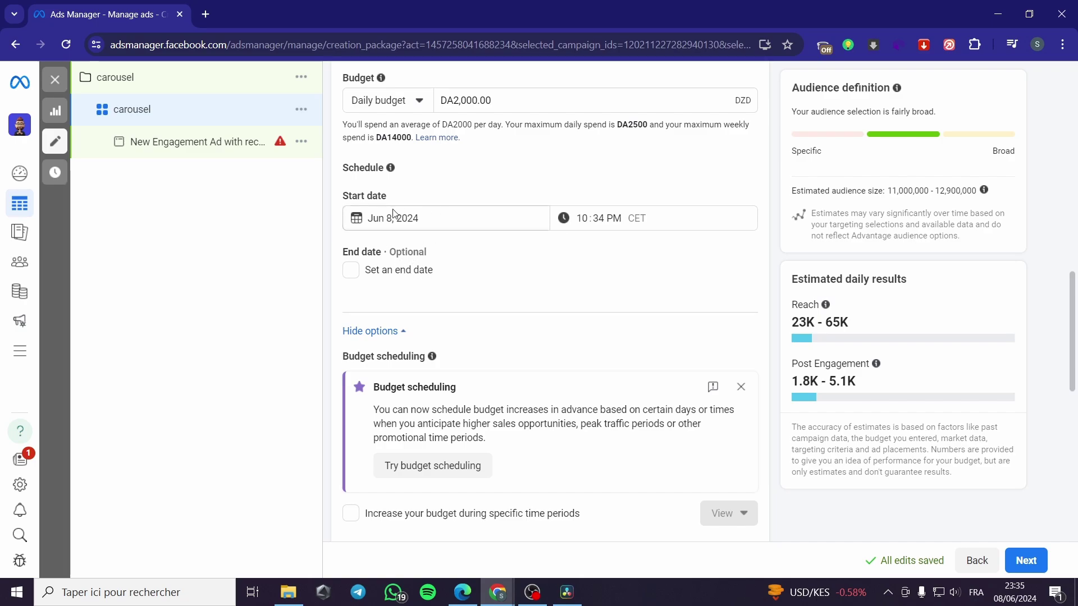
pyautogui.scroll(-2, 451, 308)
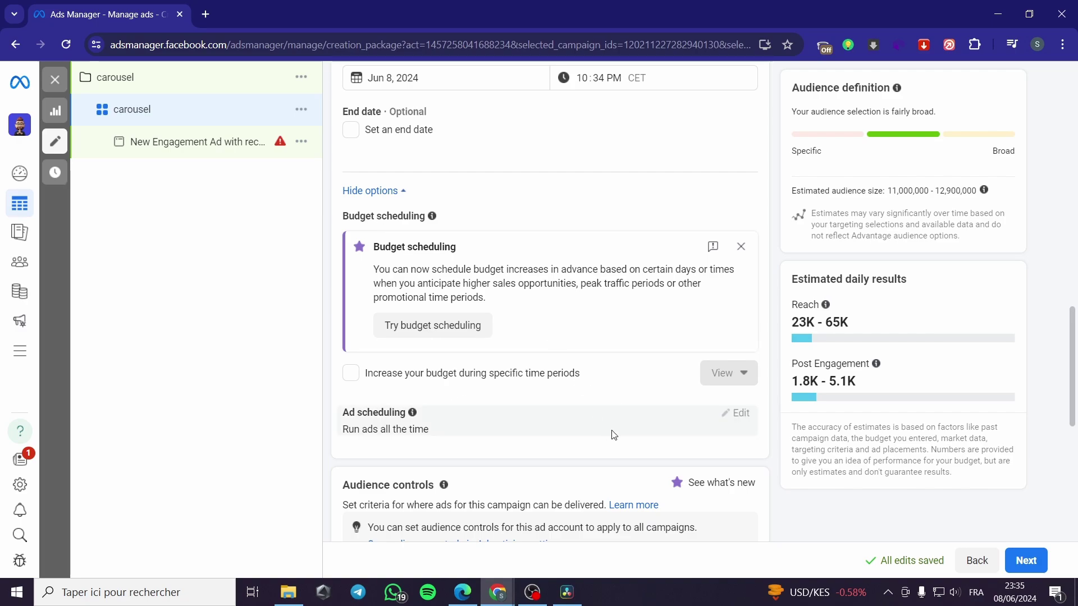
pyautogui.scroll(-1, 640, 430)
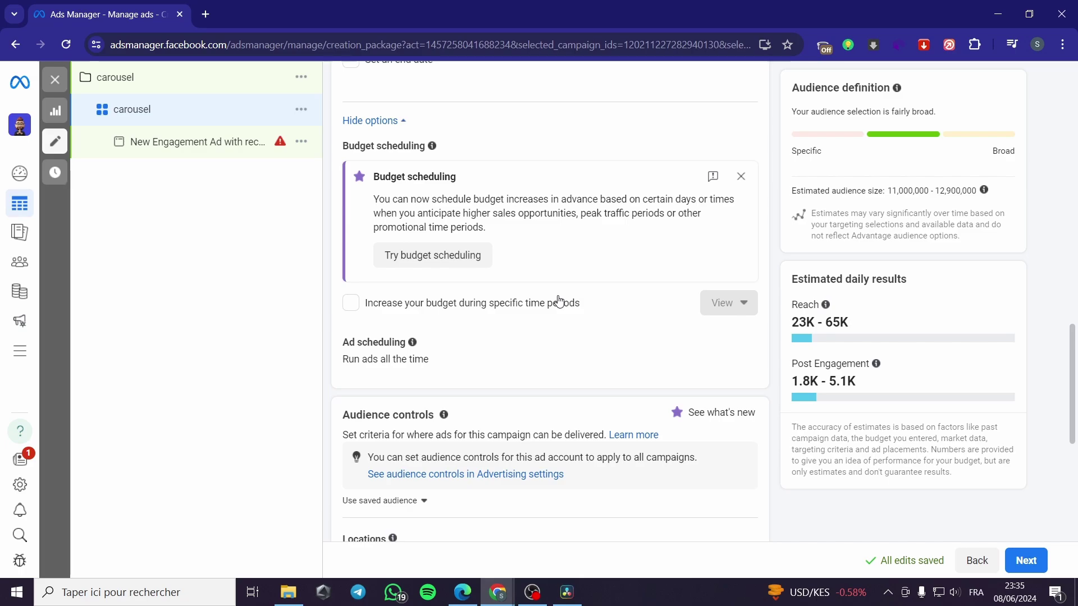
pyautogui.scroll(-3, 559, 336)
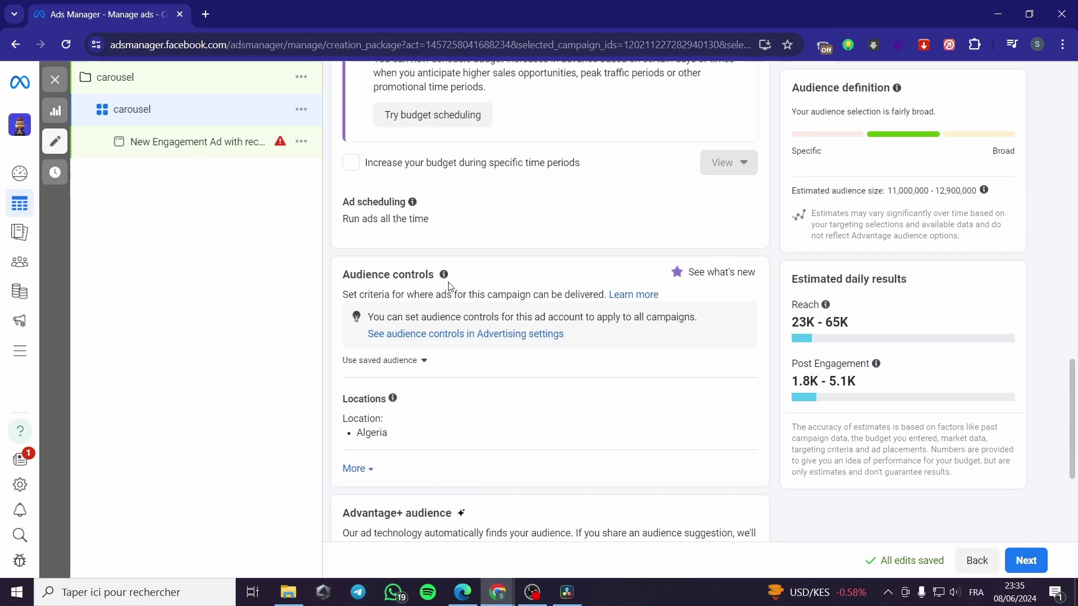
pyautogui.scroll(-3, 478, 290)
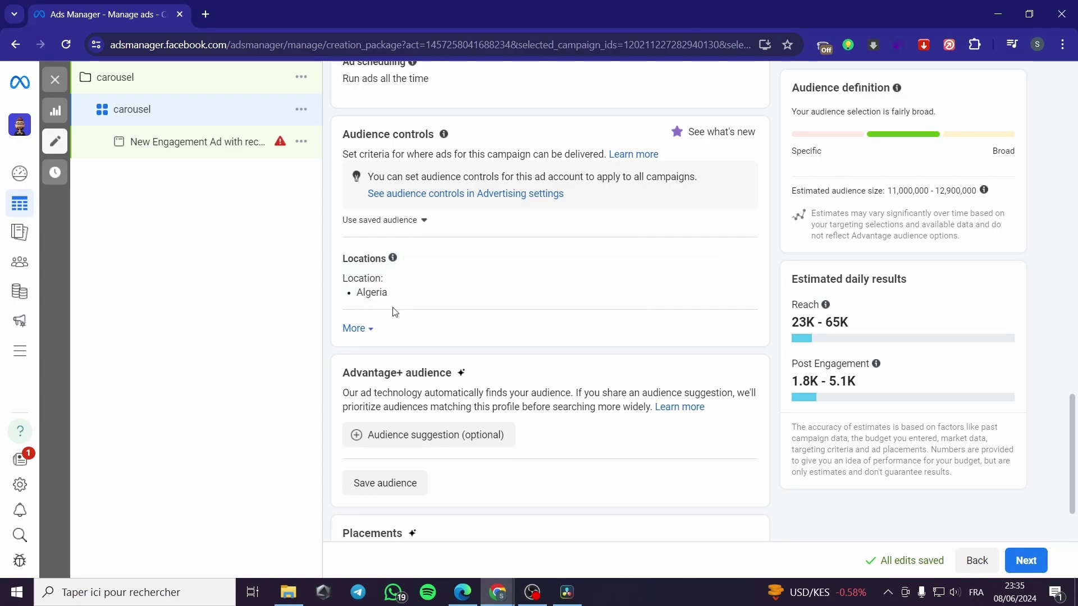
pyautogui.click(364, 329)
pyautogui.scroll(-1, 425, 329)
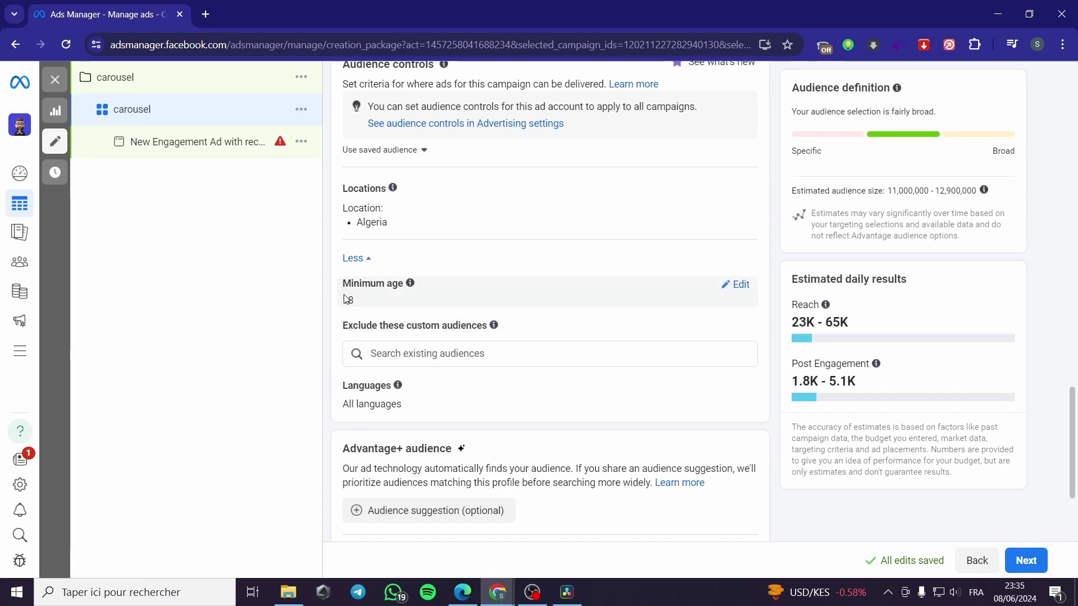
pyautogui.scroll(-1, 582, 315)
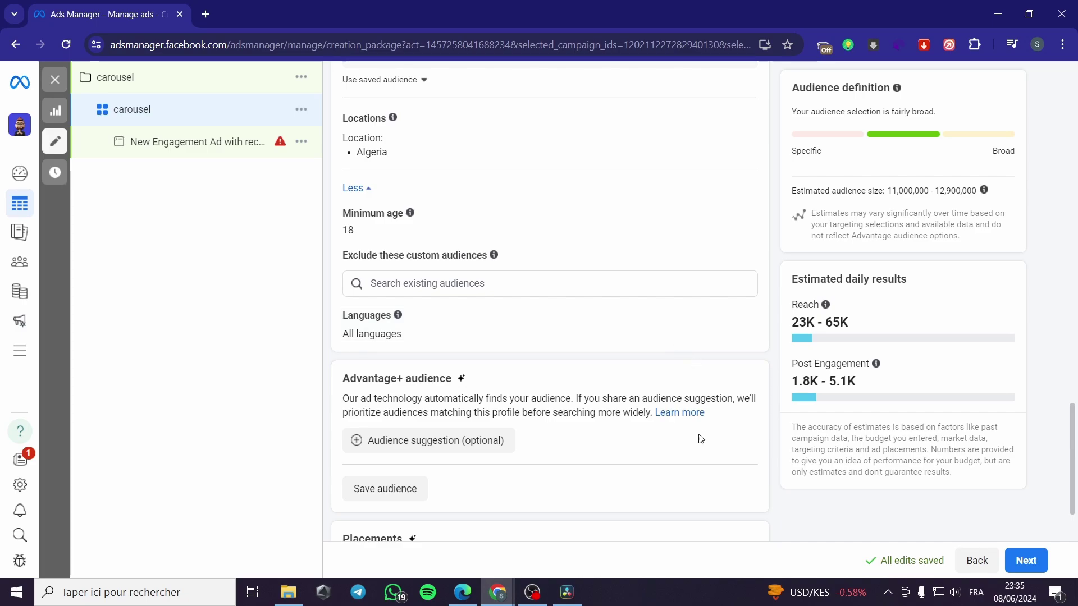
pyautogui.scroll(-2, 661, 445)
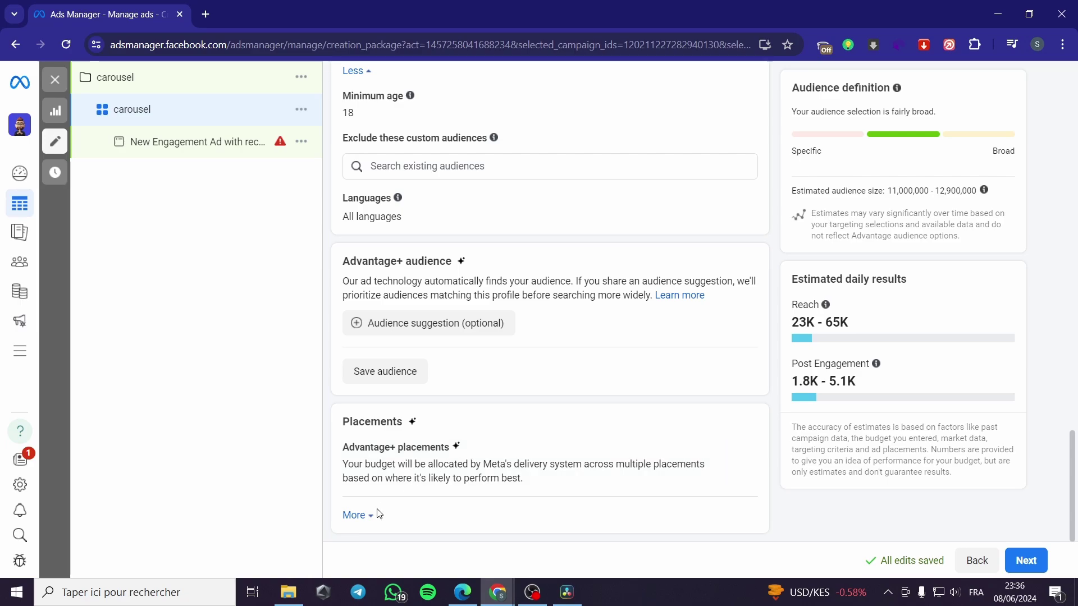
# - Replace Advantage+ placements with Manual placements and review the placement list
pyautogui.click(353, 515)
pyautogui.scroll(-3, 482, 373)
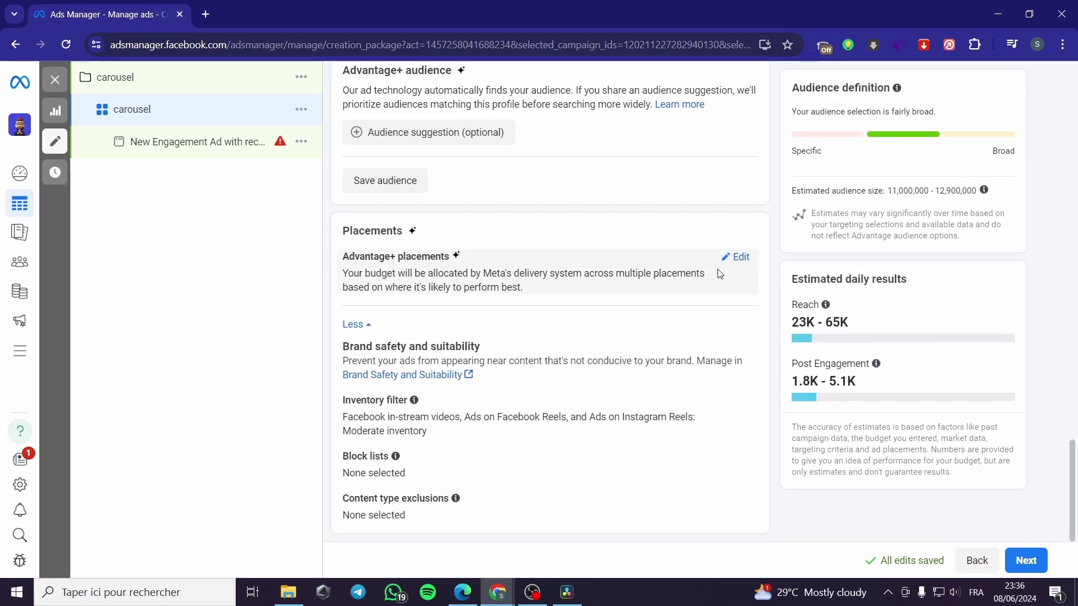
pyautogui.click(736, 260)
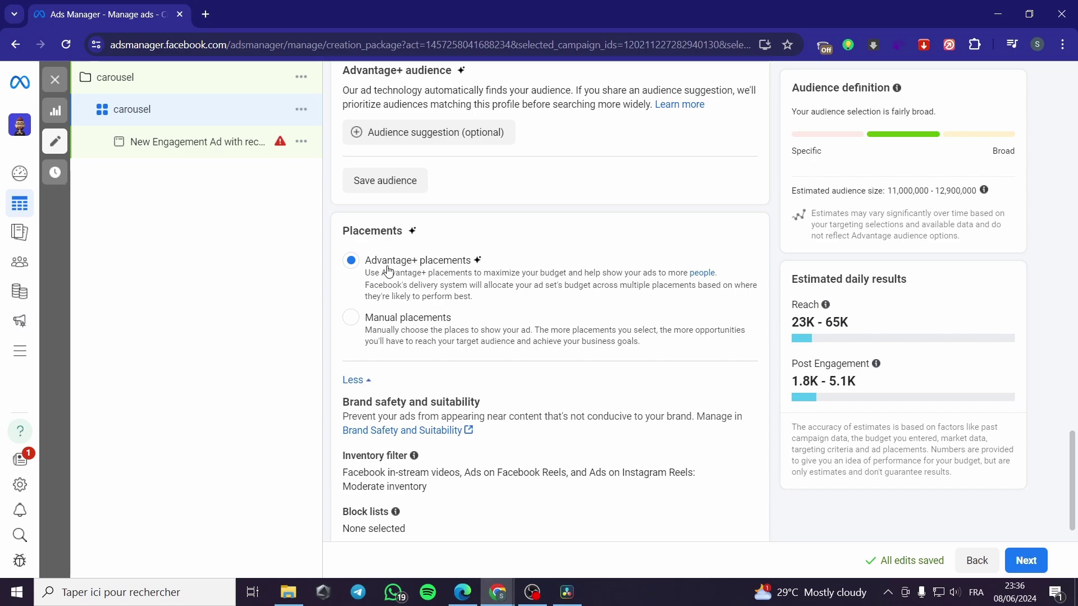
pyautogui.click(391, 320)
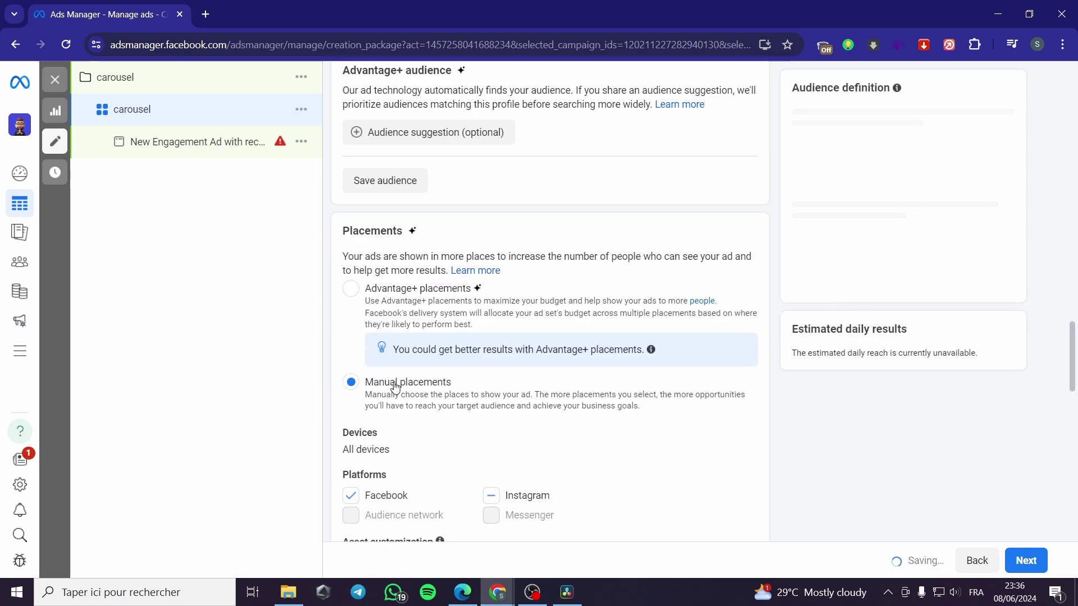
pyautogui.scroll(-3, 444, 425)
pyautogui.scroll(-2, 445, 424)
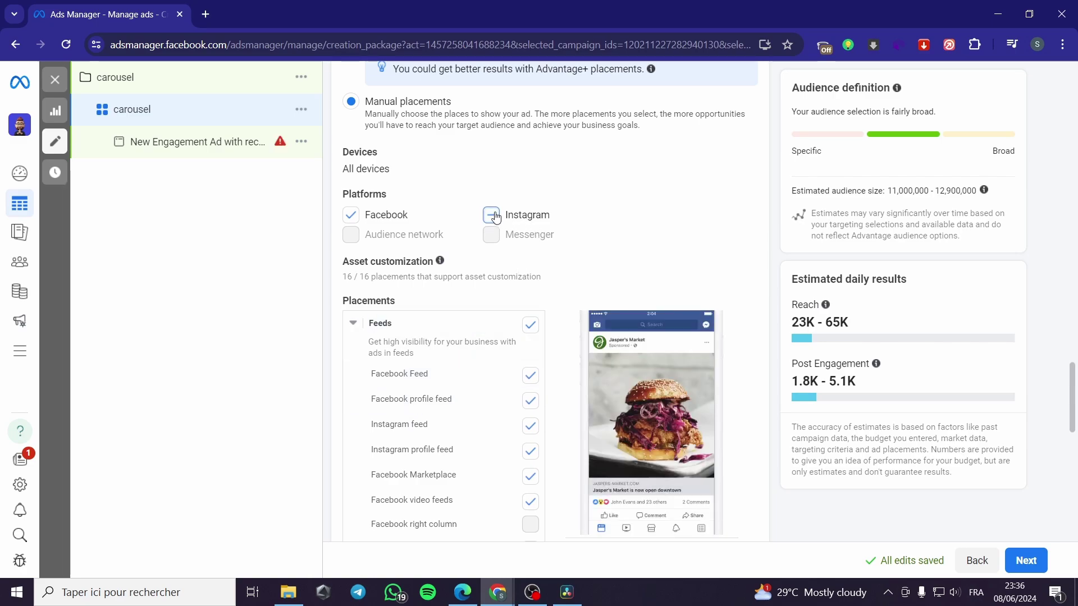
pyautogui.scroll(-4, 523, 355)
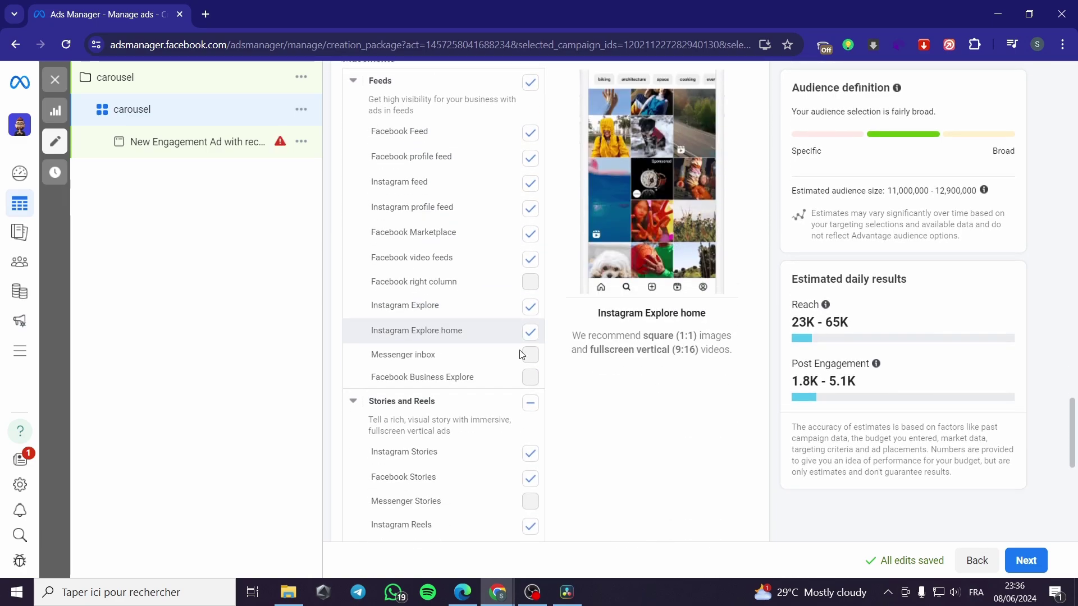
pyautogui.scroll(-9, 523, 355)
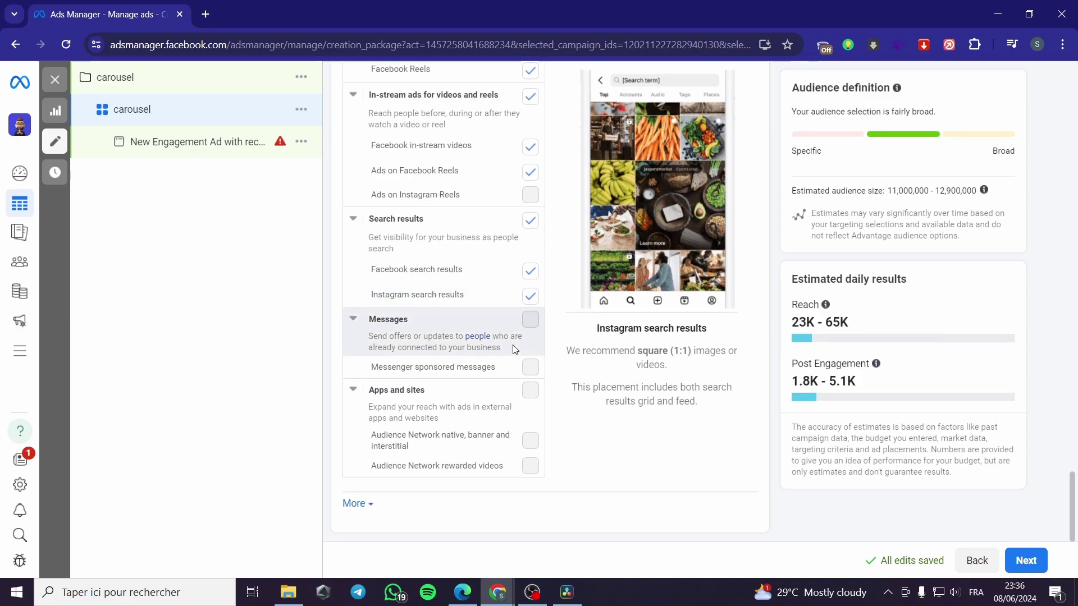
pyautogui.scroll(9, 433, 457)
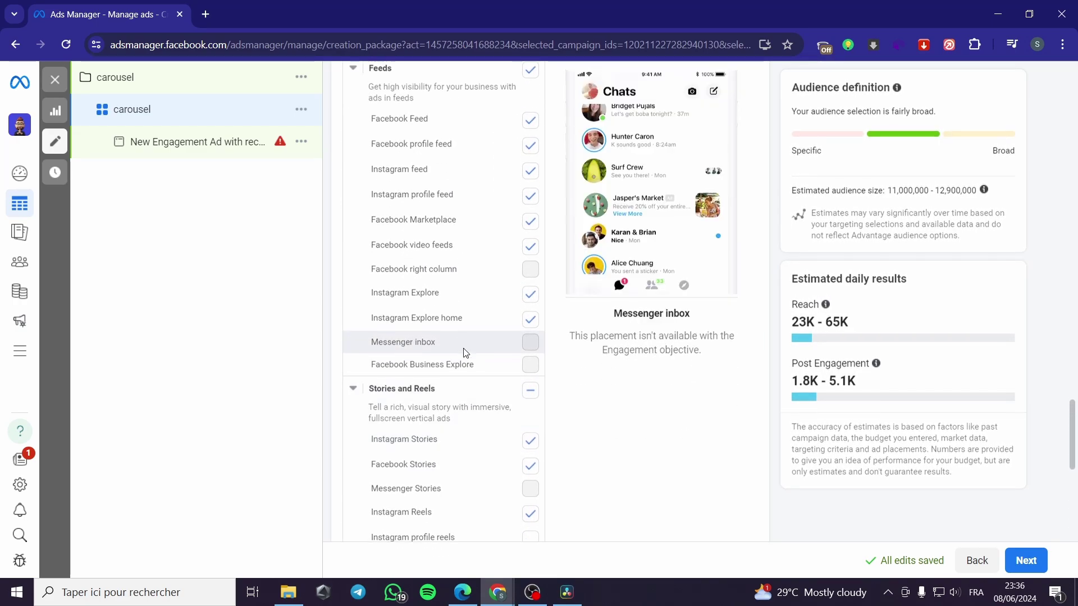
pyautogui.scroll(8, 464, 352)
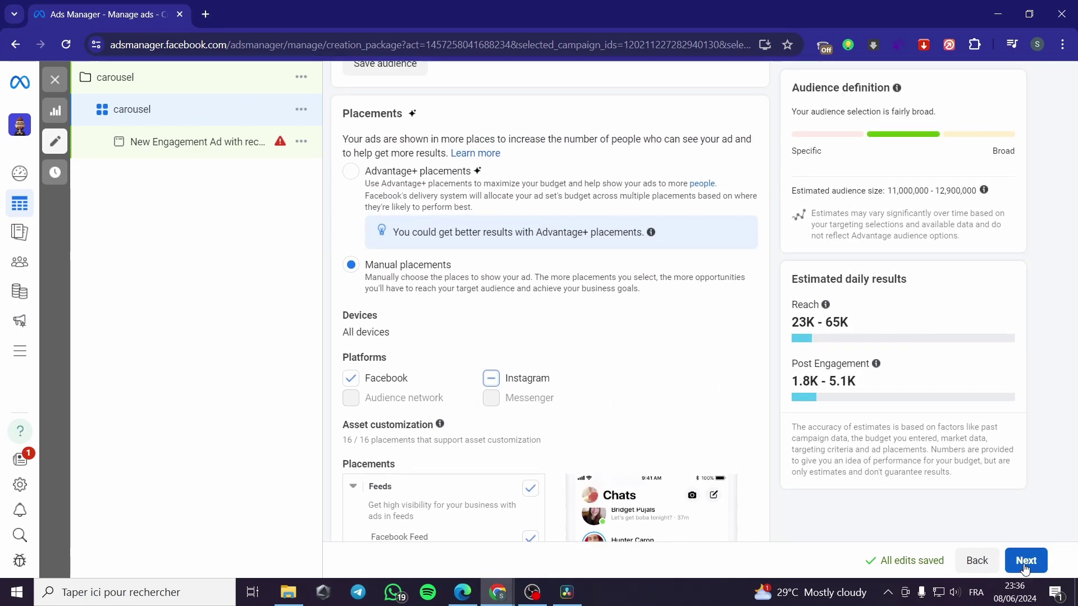
# - Proceed to the ad level and replace the existing ad name with 'carousel'
pyautogui.click(1025, 561)
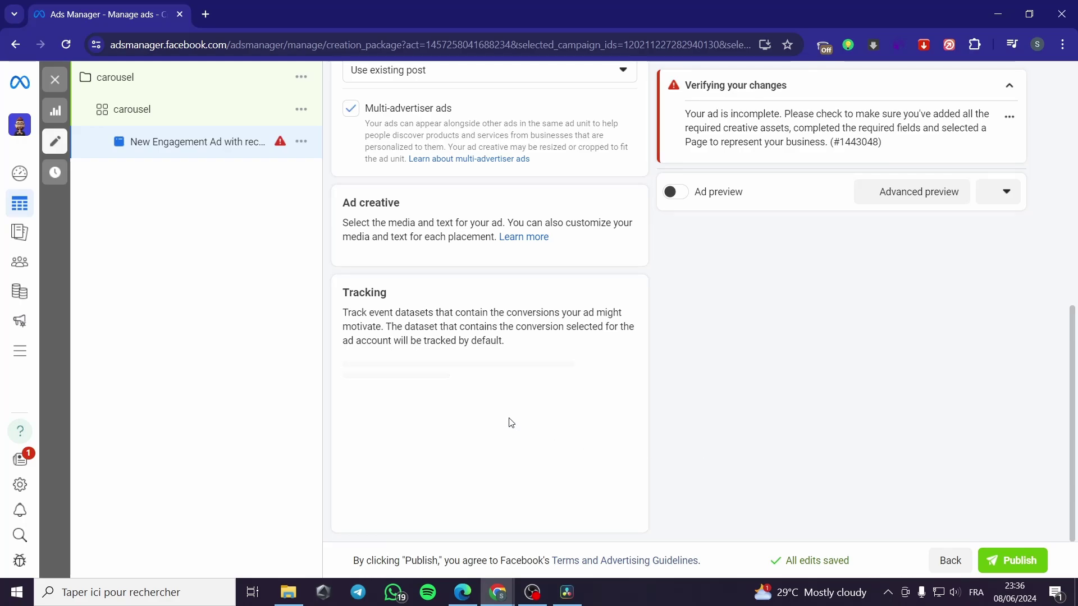
pyautogui.scroll(10, 506, 407)
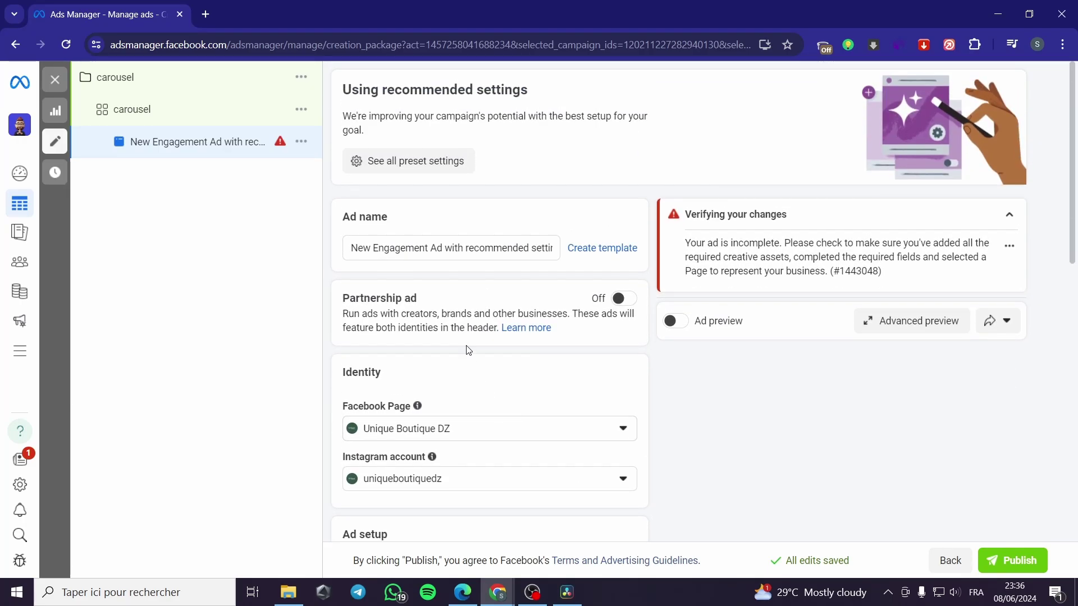
pyautogui.moveTo(352, 250); pyautogui.dragTo(567, 260)
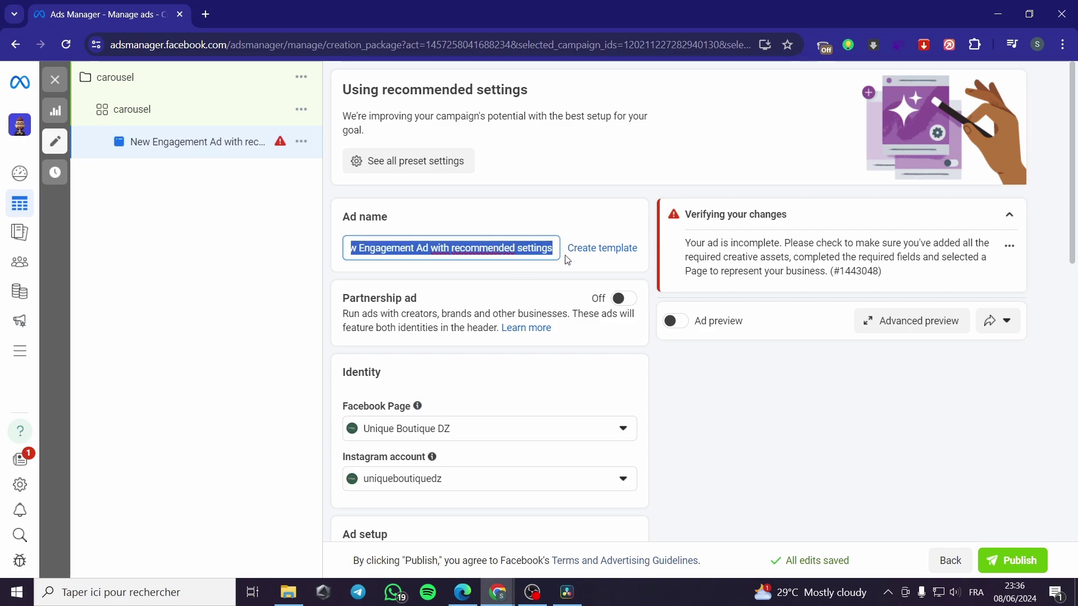
pyautogui.write('carousel')
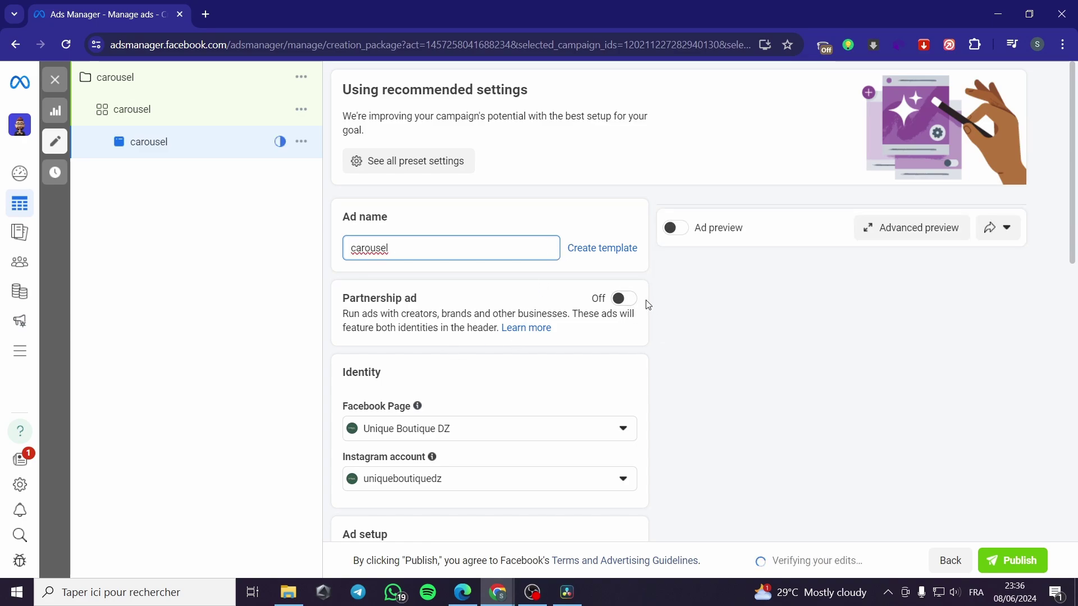
# - Switch Ad setup from Use existing post to Create ad, then review the Ad creative and Format sections
pyautogui.scroll(-3, 408, 372)
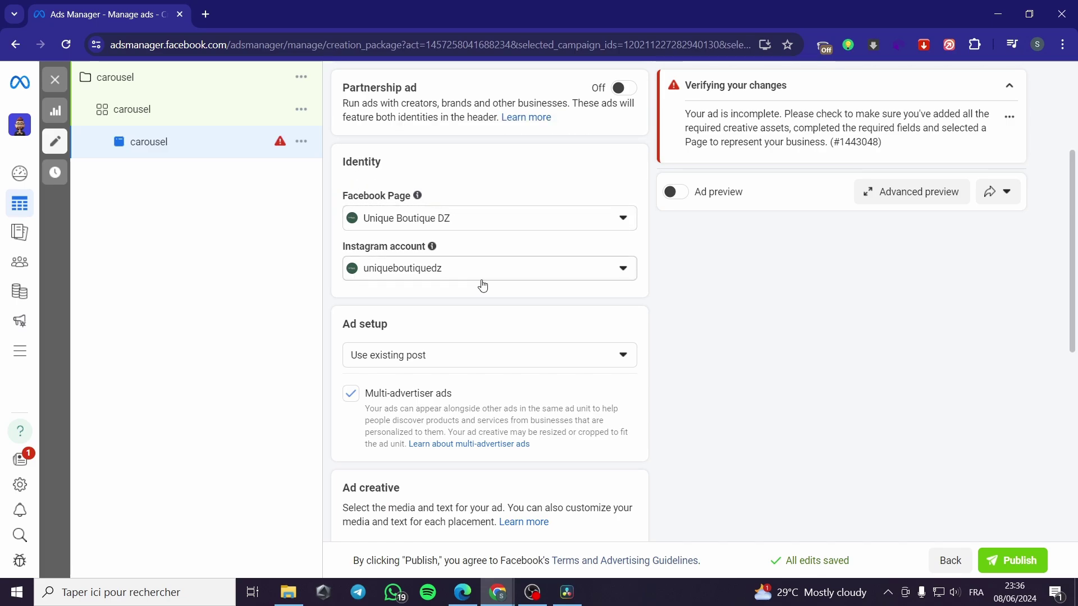
pyautogui.scroll(-1, 561, 270)
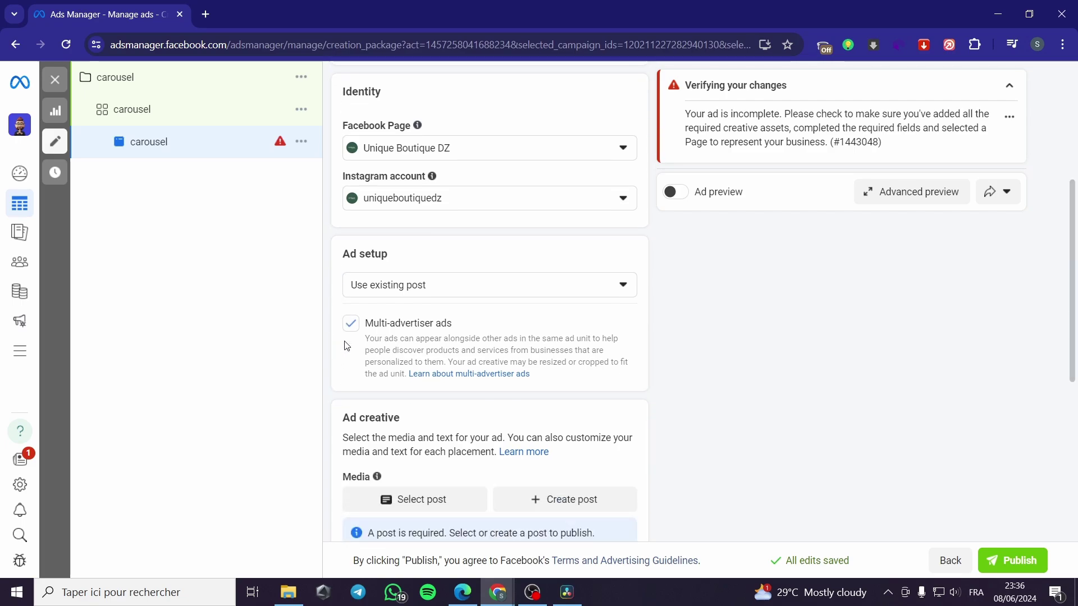
pyautogui.click(533, 293)
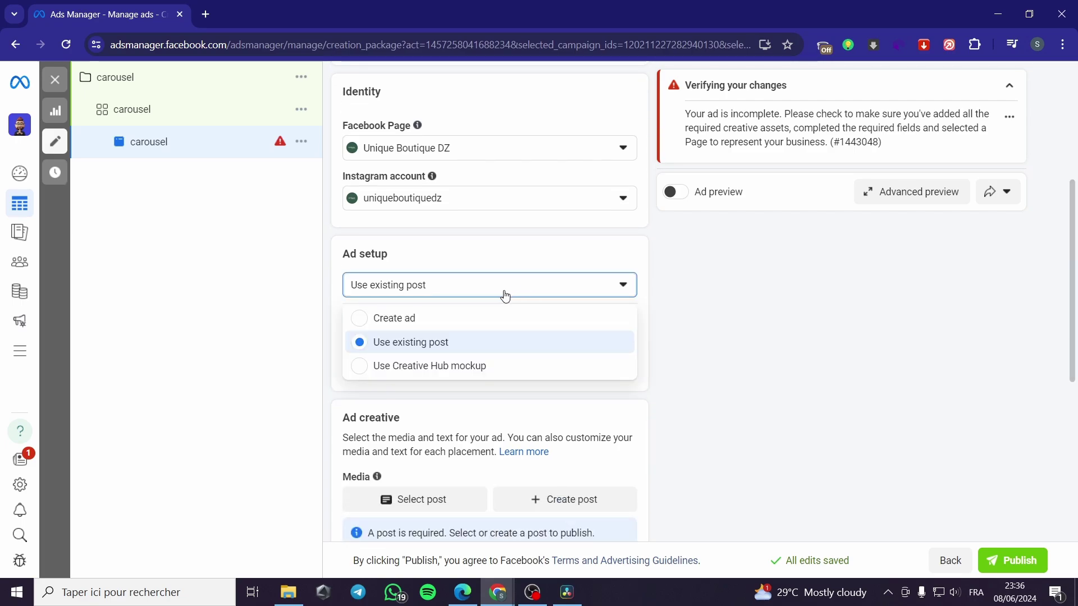
pyautogui.click(358, 318)
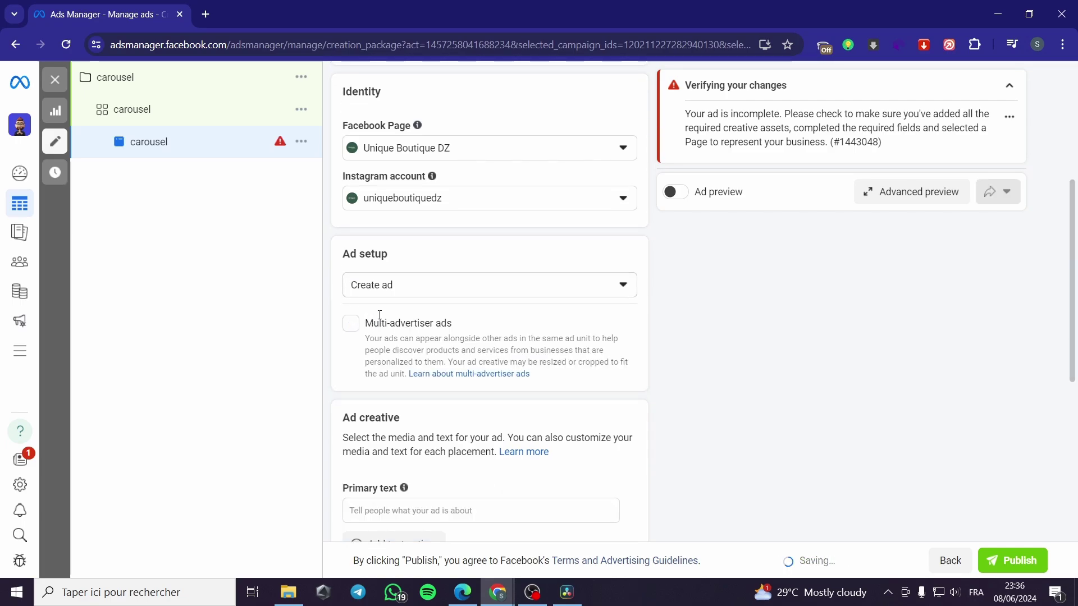
pyautogui.scroll(-5, 412, 301)
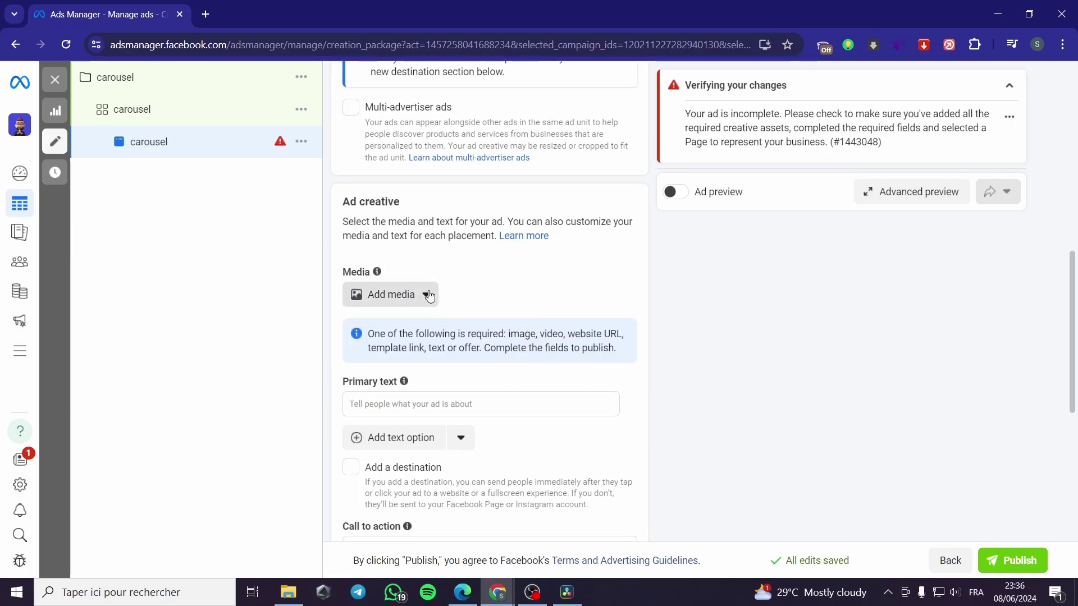
pyautogui.click(432, 294)
pyautogui.click(433, 295)
pyautogui.scroll(-5, 429, 289)
pyautogui.scroll(5, 427, 279)
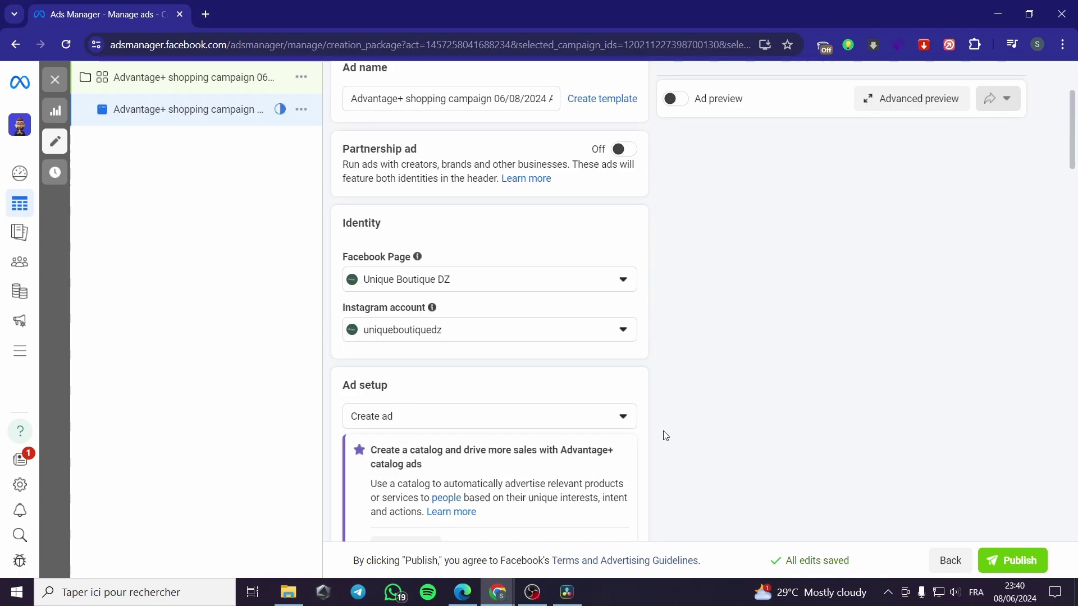
pyautogui.scroll(-5, 665, 436)
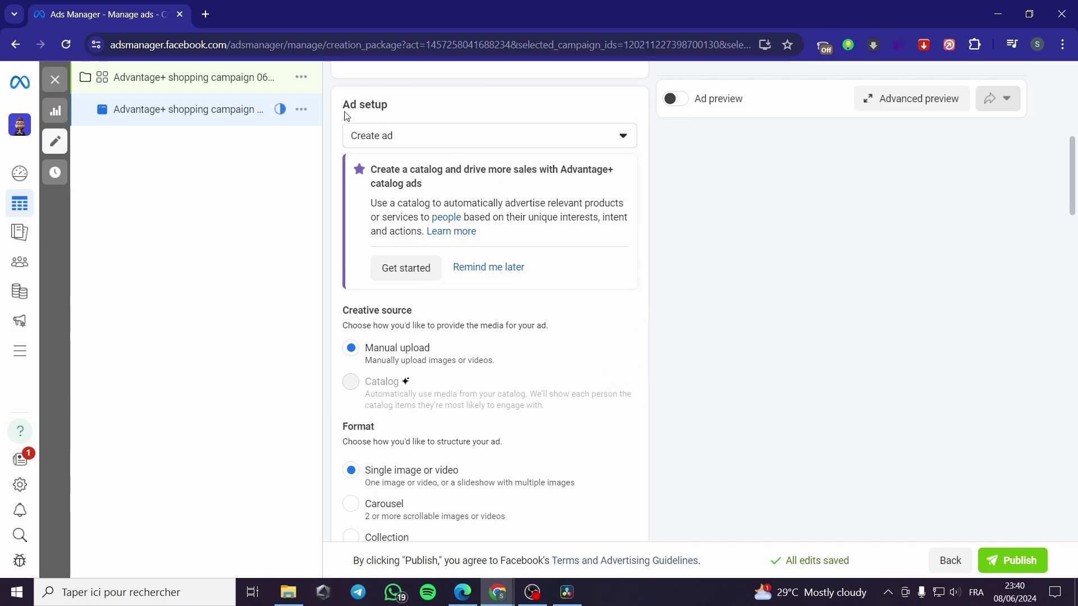
# - Scroll through the rest of the ad form, then close the editor back to the Campaigns list
pyautogui.scroll(-1, 414, 379)
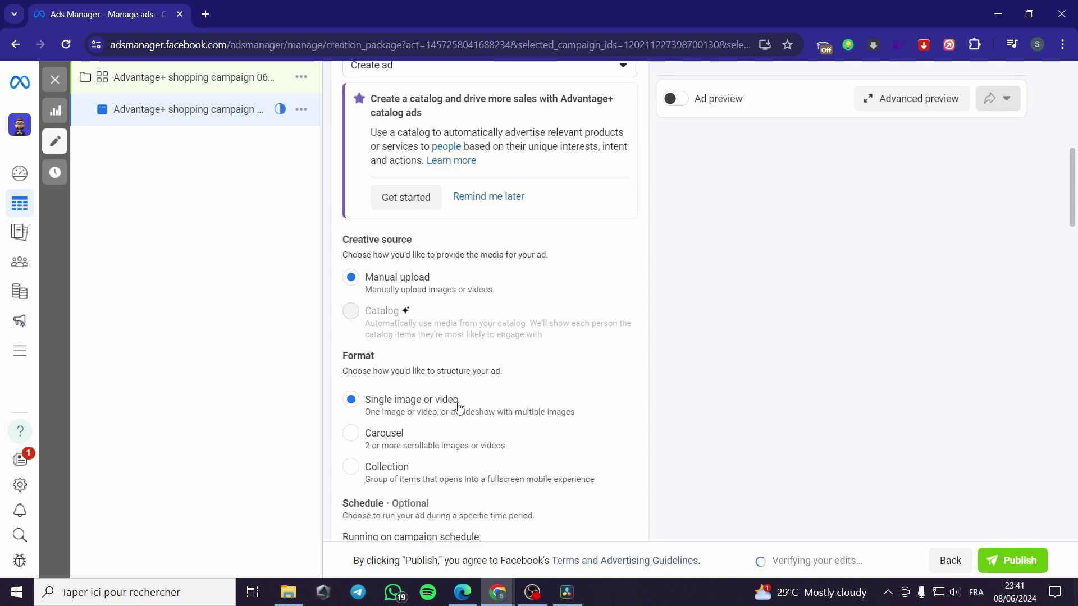
pyautogui.scroll(-1, 387, 393)
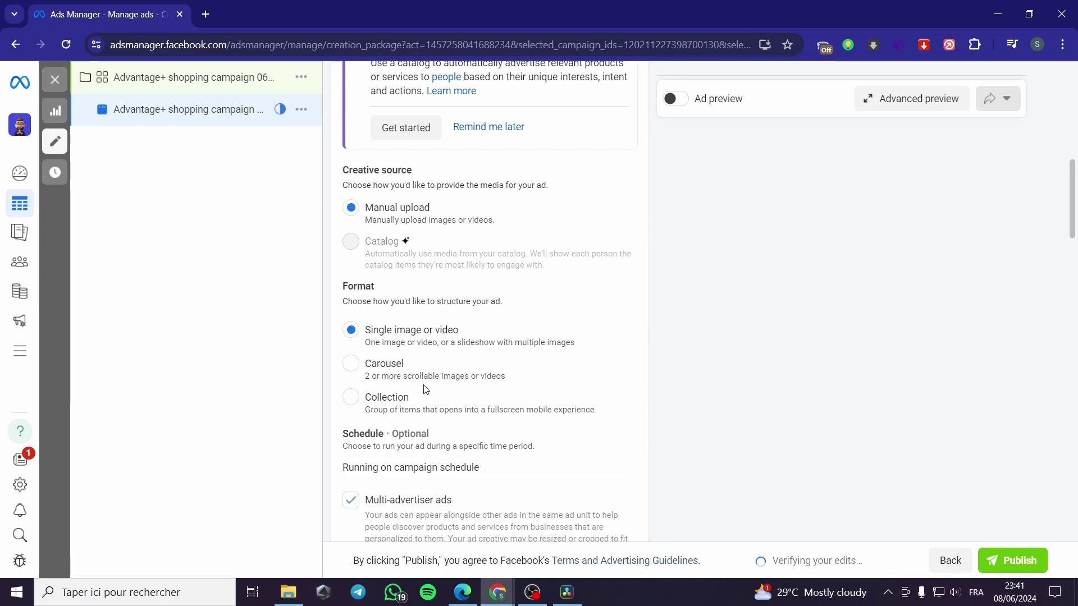
pyautogui.scroll(-1, 425, 388)
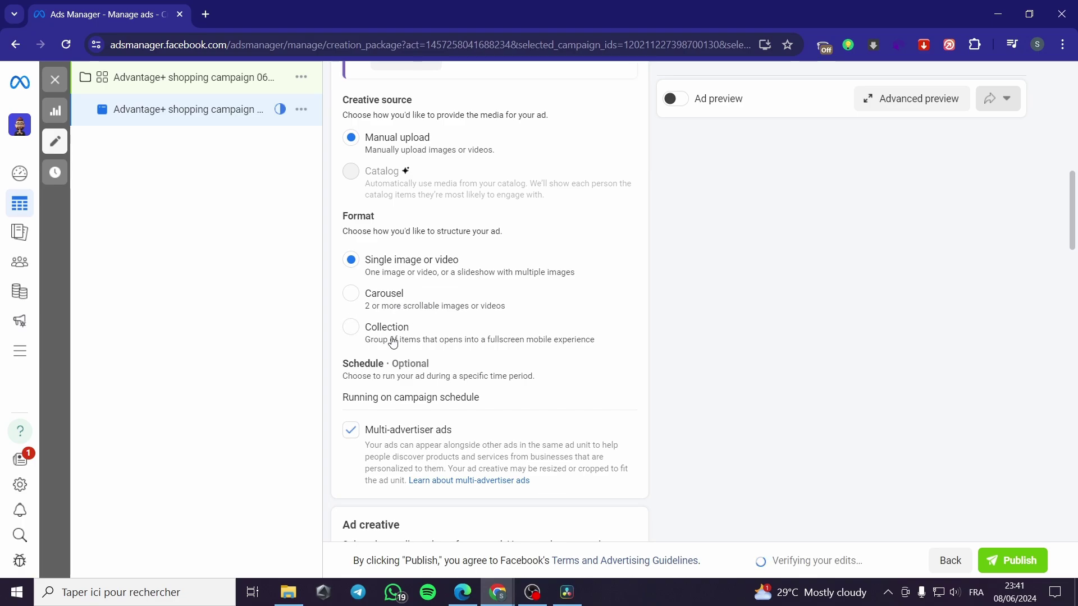
pyautogui.click(55, 79)
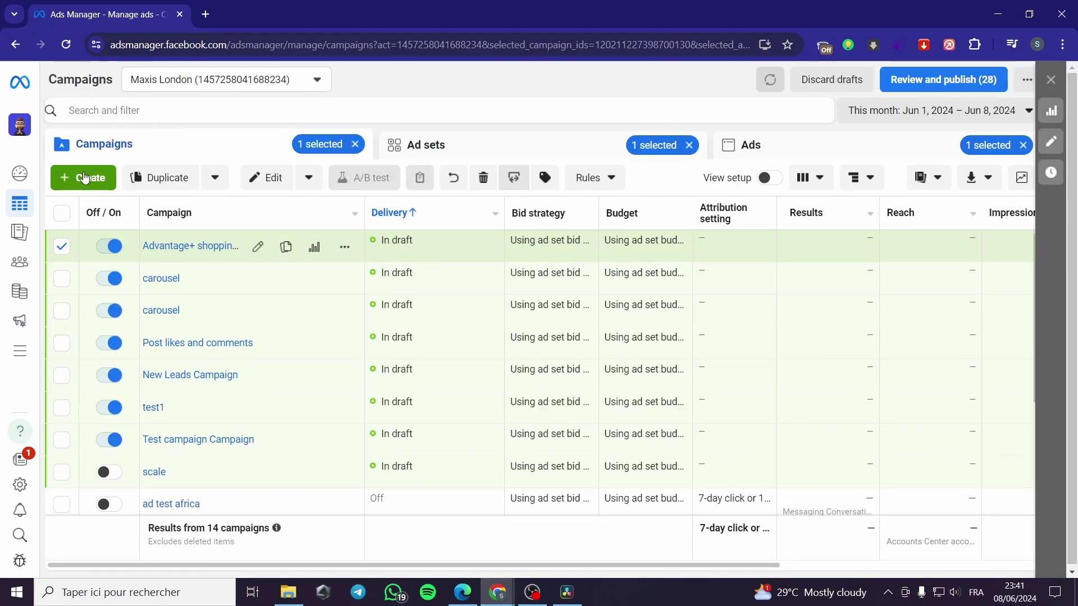
# - Dismiss the new-campaign objective dialog and open the top Advantage+ shopping draft for editing
pyautogui.click(87, 177)
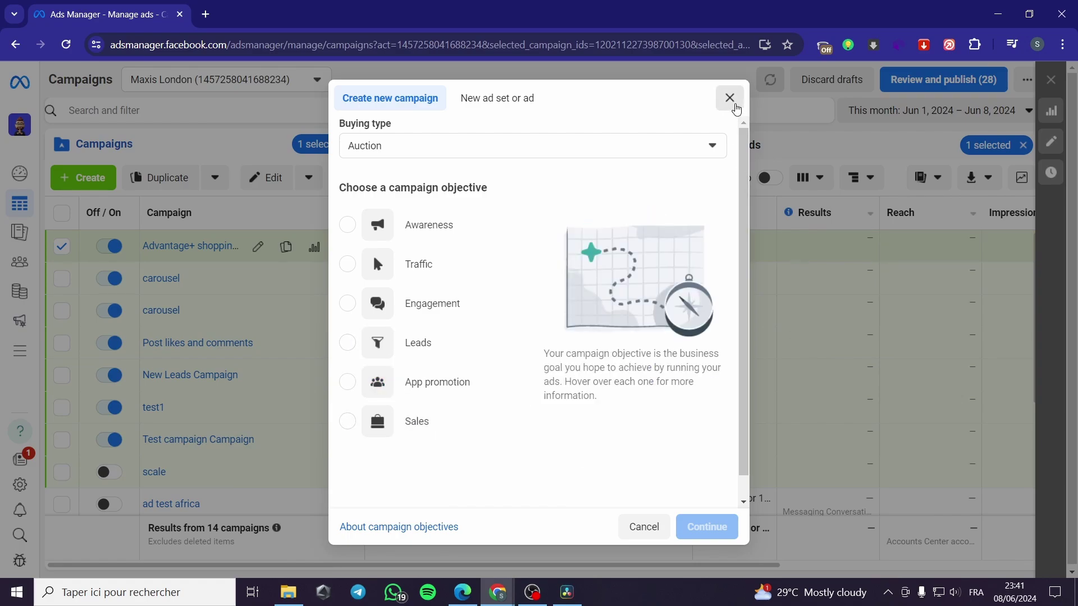
pyautogui.click(736, 107)
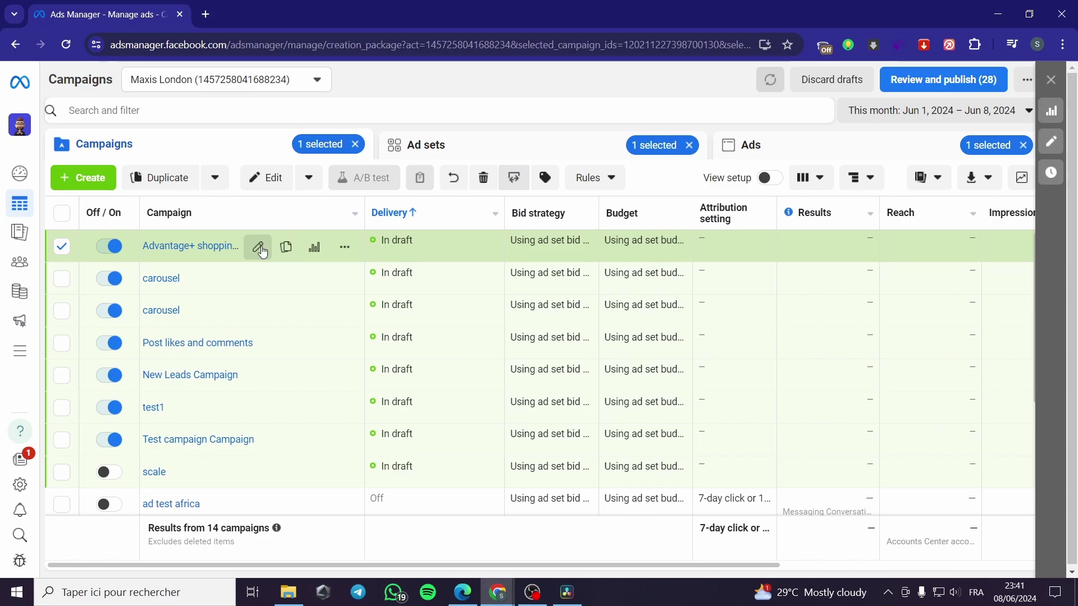
pyautogui.click(259, 247)
pyautogui.scroll(-10, 416, 399)
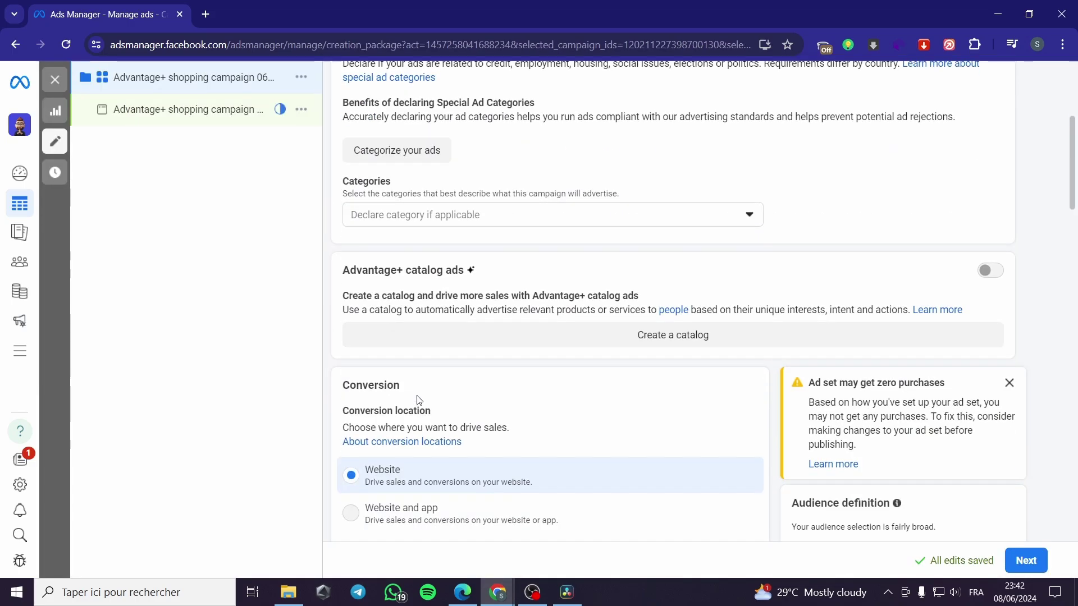
pyautogui.scroll(-15, 434, 403)
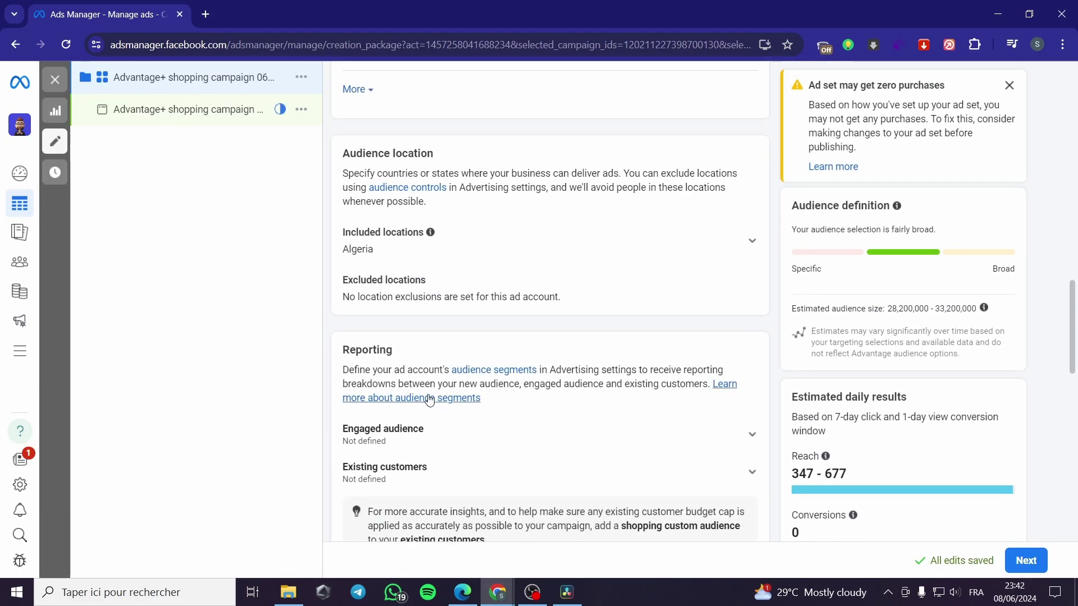
# - Select the draft's ad in the left tree to show its creative source and Format options
pyautogui.click(233, 110)
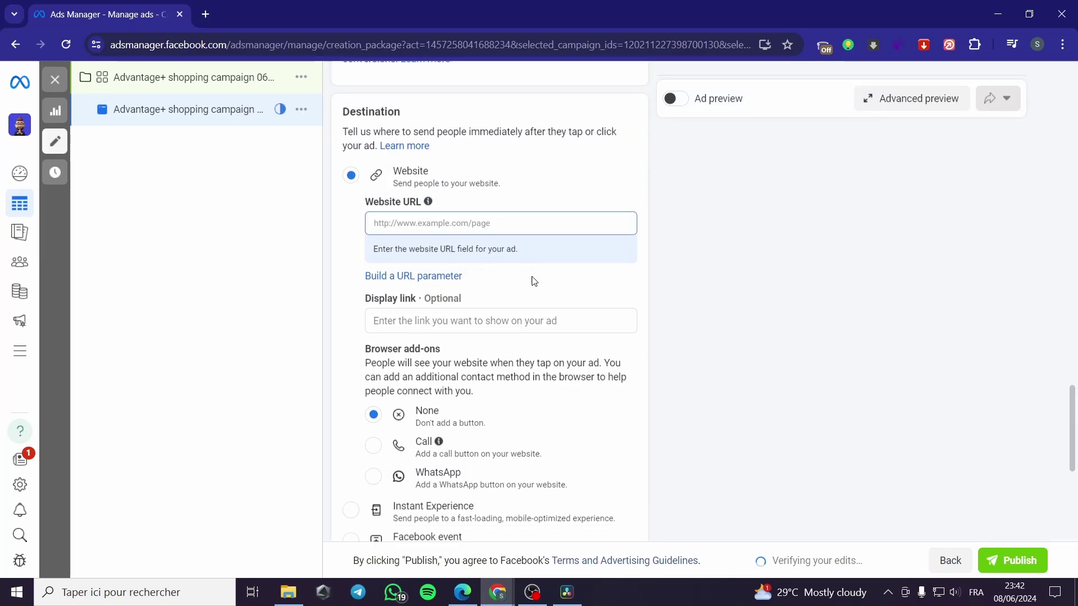
pyautogui.scroll(-7, 531, 277)
pyautogui.scroll(12, 420, 284)
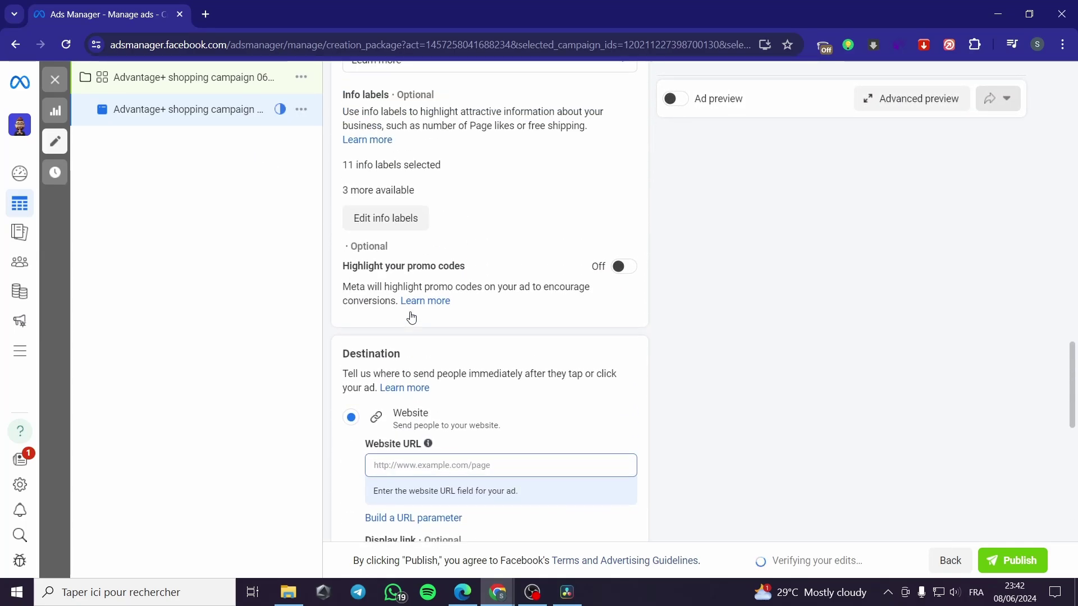
pyautogui.scroll(6, 416, 297)
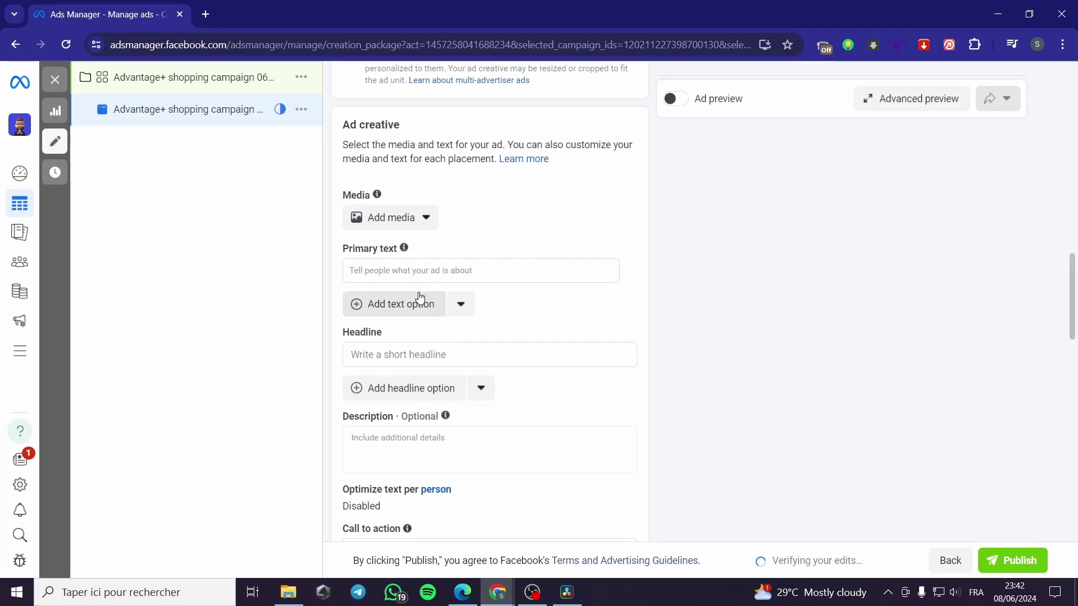
pyautogui.scroll(4, 430, 297)
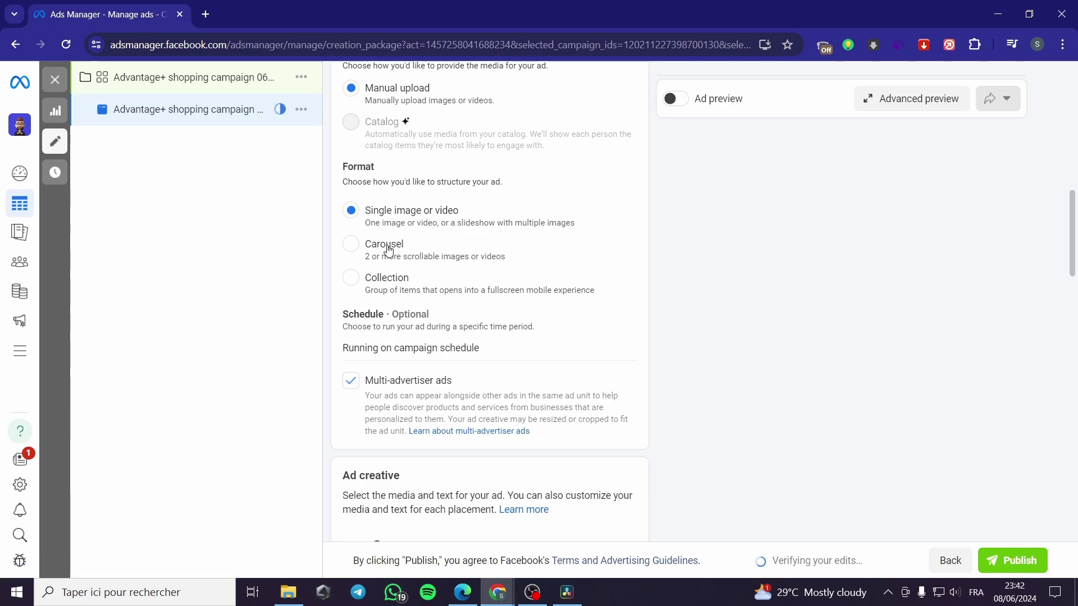
# - Set the ad Format to Carousel and choose Add cards > Add image cards
pyautogui.click(387, 243)
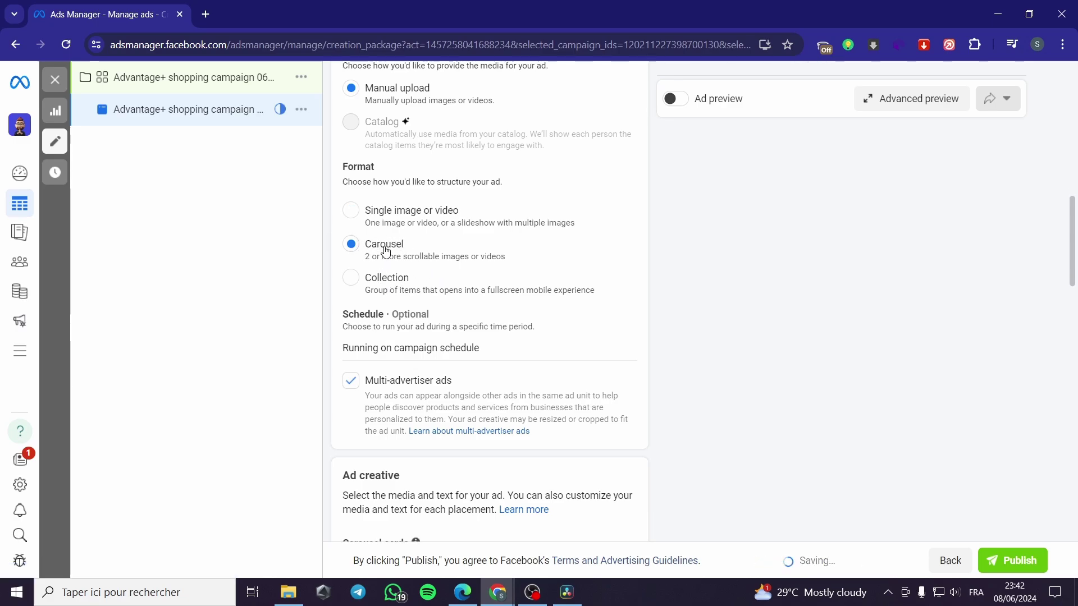
pyautogui.scroll(-4, 387, 269)
pyautogui.scroll(-1, 439, 362)
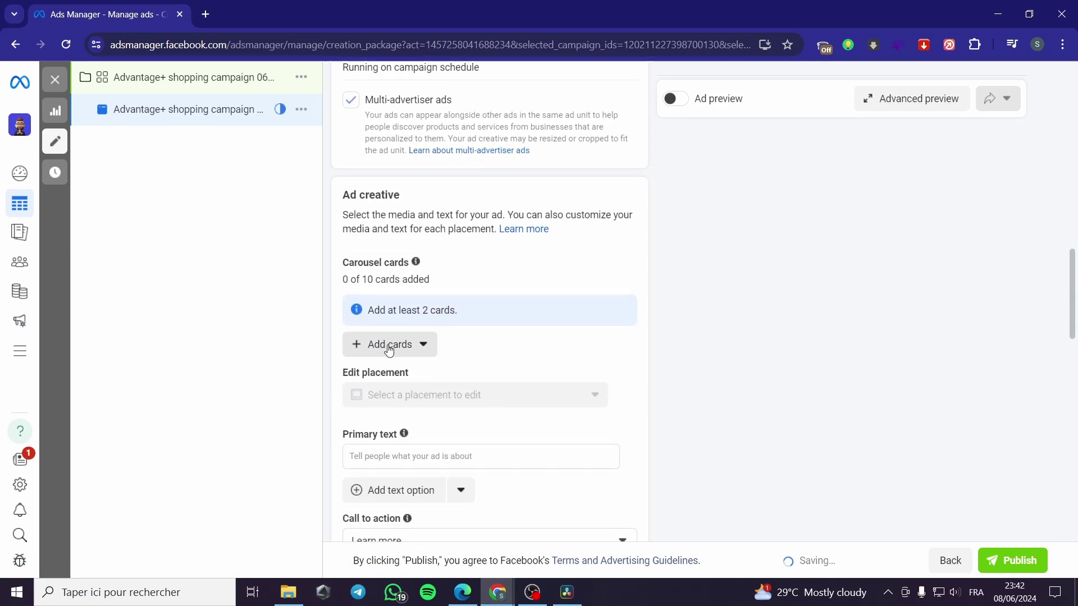
pyautogui.click(422, 345)
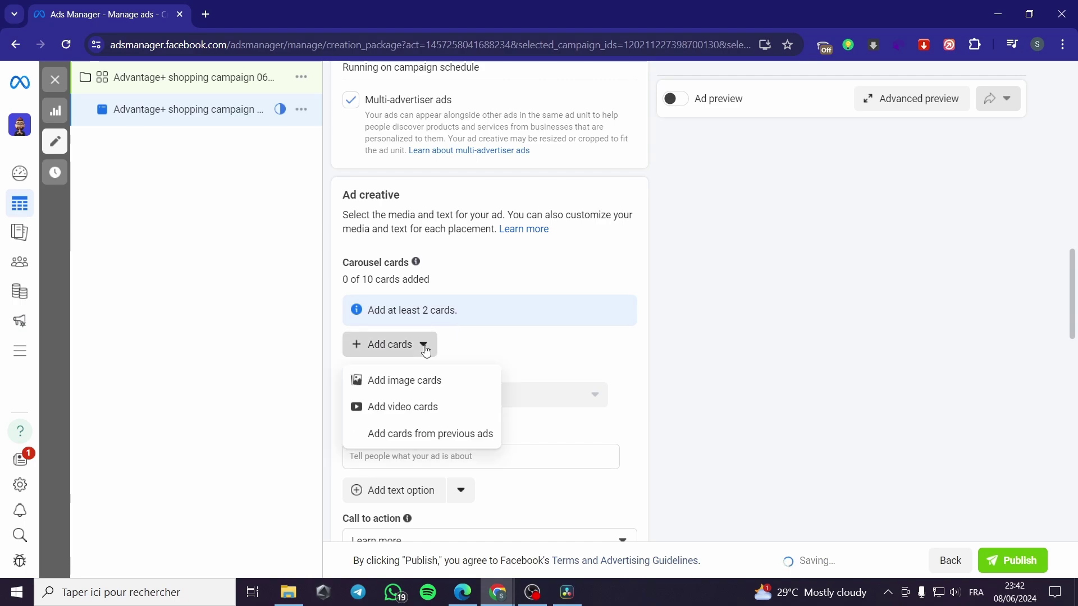
pyautogui.click(436, 380)
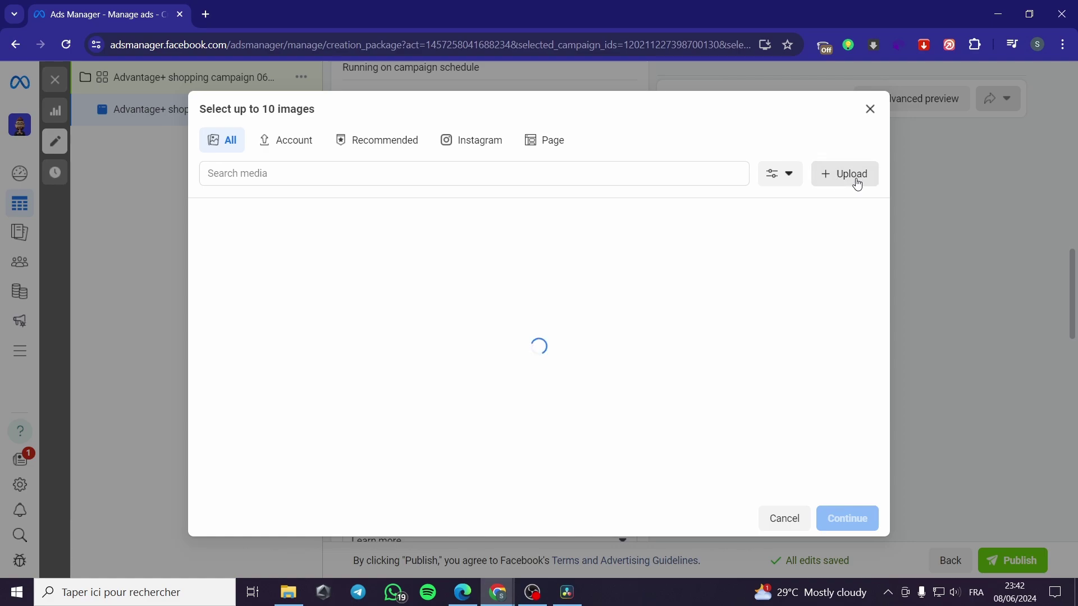
# - Select all the product lamp JPGs in Téléchargements and upload them with Ouvrir
pyautogui.click(393, 198)
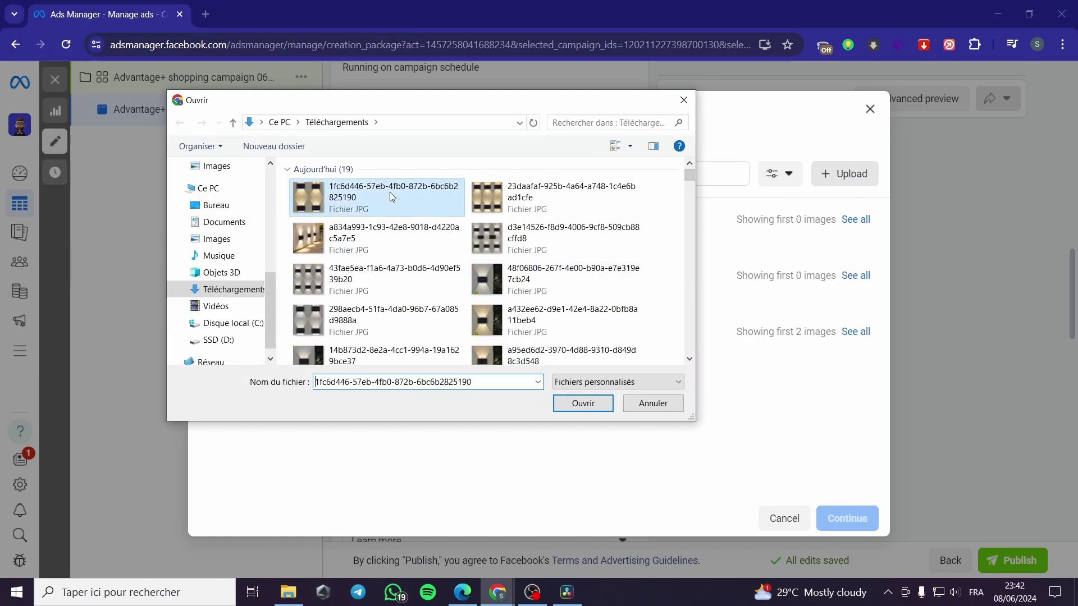
pyautogui.keyDown('shift'); pyautogui.click(530, 347); pyautogui.keyUp('shift')
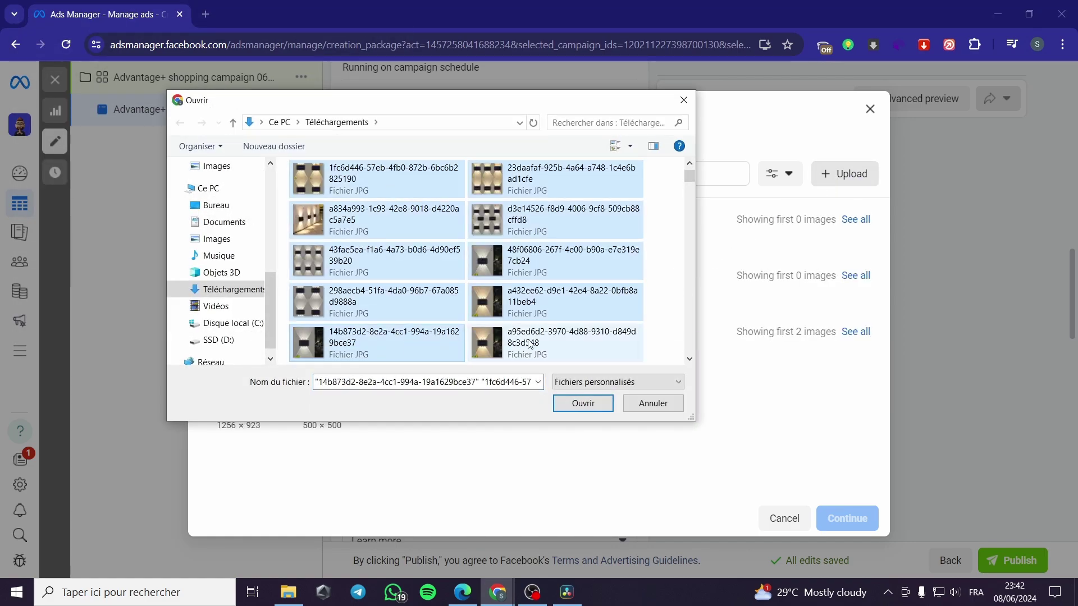
pyautogui.click(583, 403)
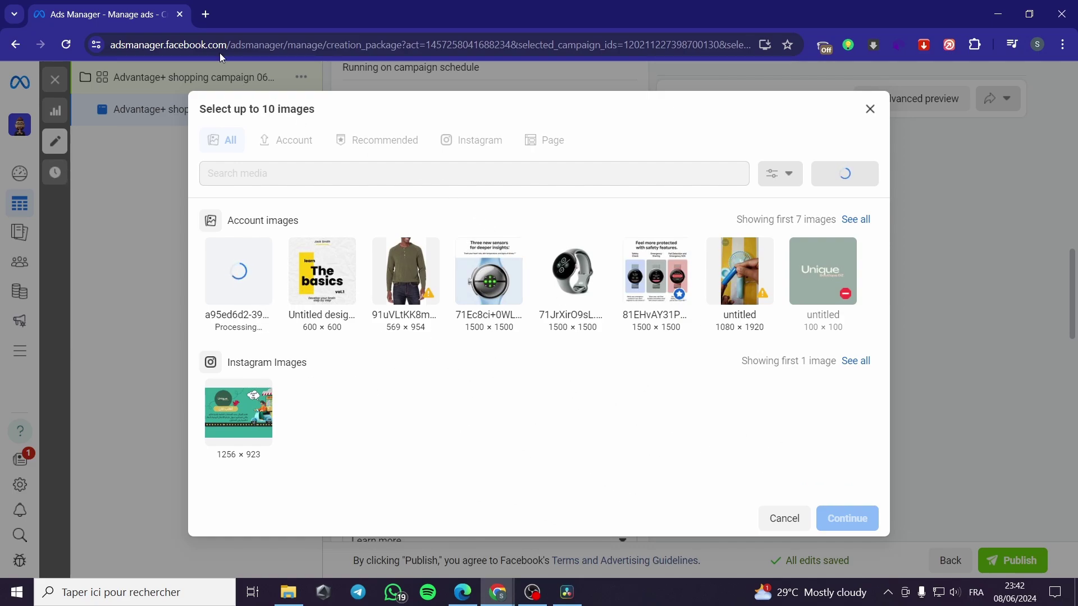
# - Clear the existing selection of account images in the image picker
pyautogui.click(206, 14)
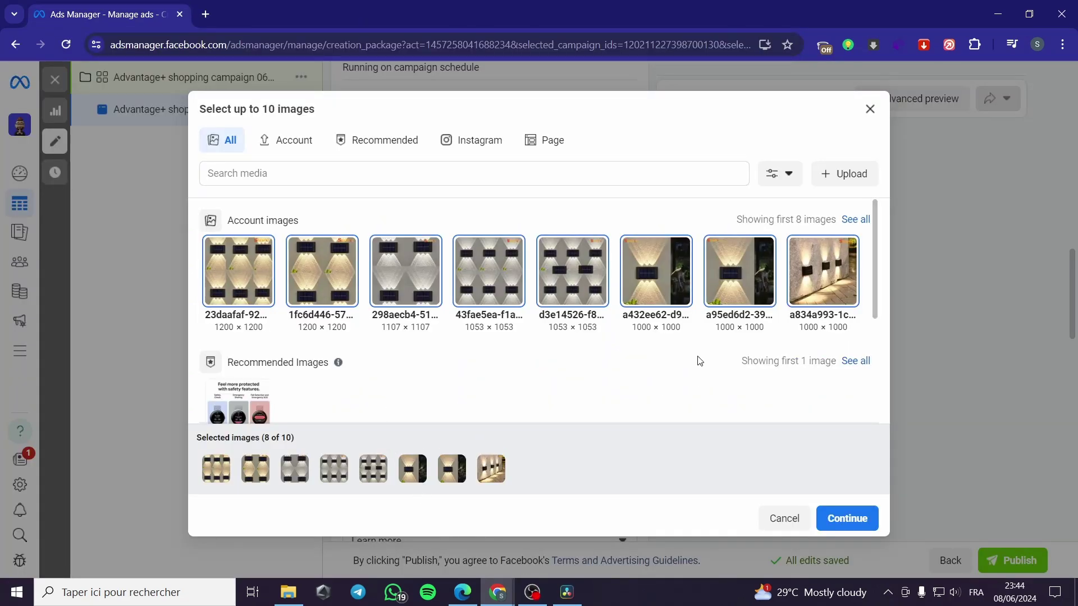
pyautogui.click(248, 294)
pyautogui.click(300, 293)
pyautogui.click(382, 289)
pyautogui.click(466, 293)
pyautogui.click(550, 293)
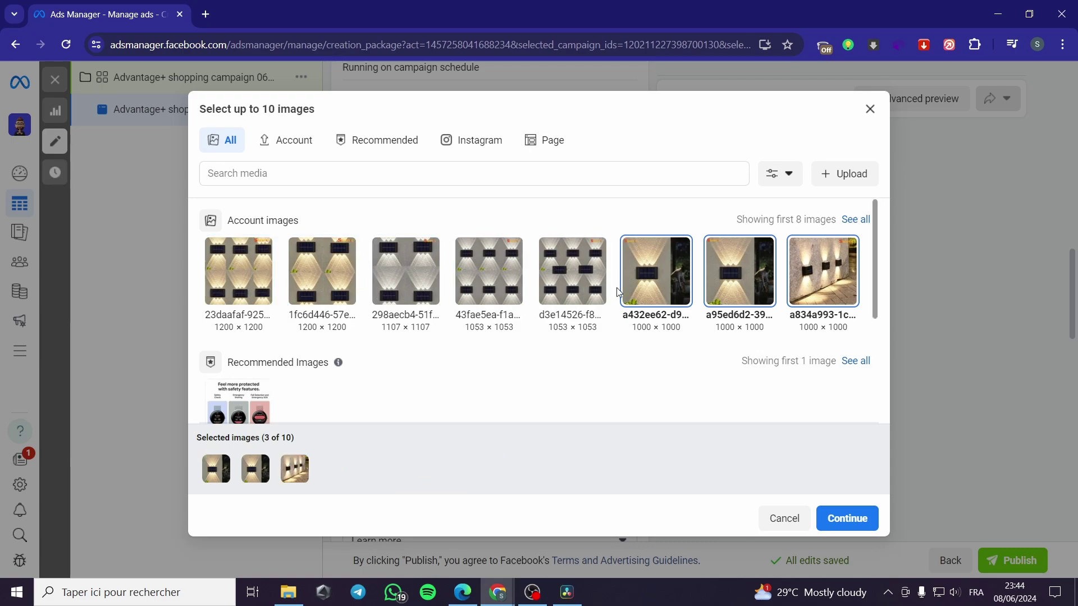
pyautogui.click(635, 293)
pyautogui.click(721, 293)
pyautogui.click(801, 293)
# - Select the eight lamp product images and add them as carousel cards
pyautogui.click(811, 289)
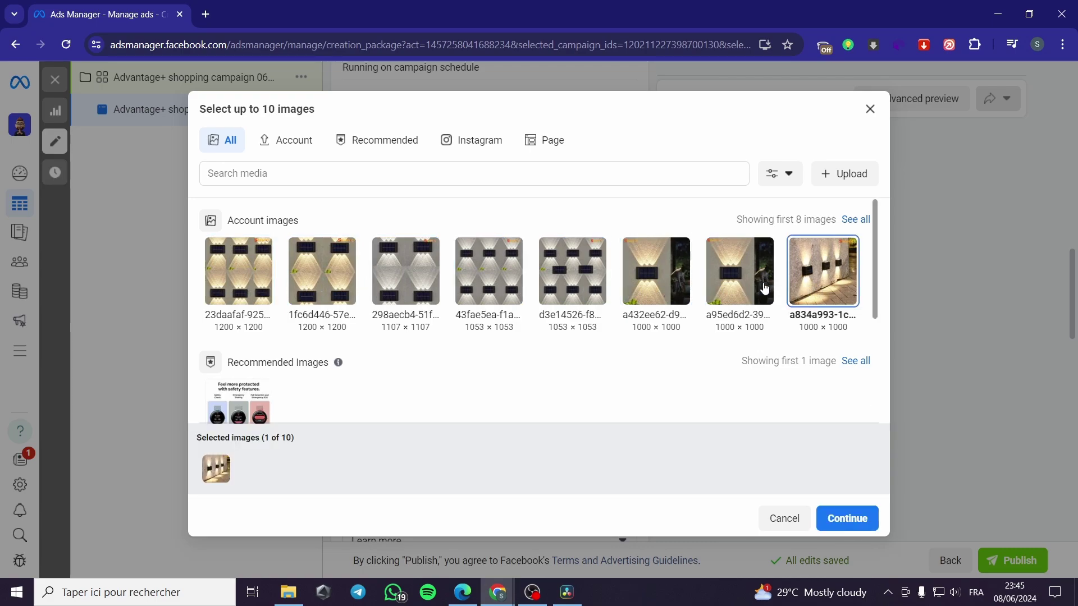
pyautogui.click(765, 288)
pyautogui.click(635, 289)
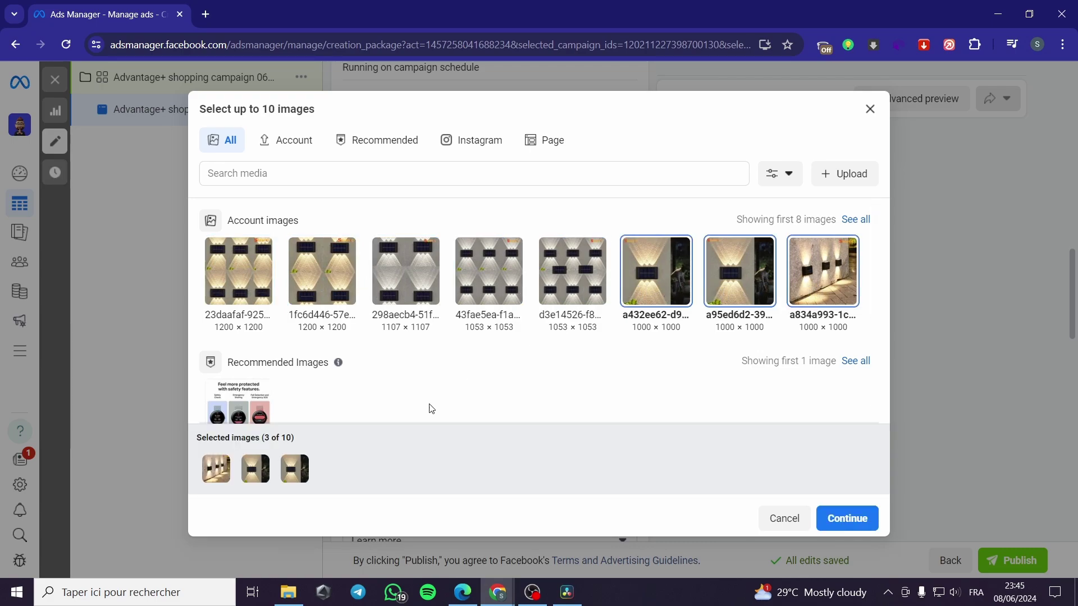
pyautogui.click(563, 304)
pyautogui.click(488, 280)
pyautogui.click(406, 280)
pyautogui.click(321, 281)
pyautogui.click(238, 280)
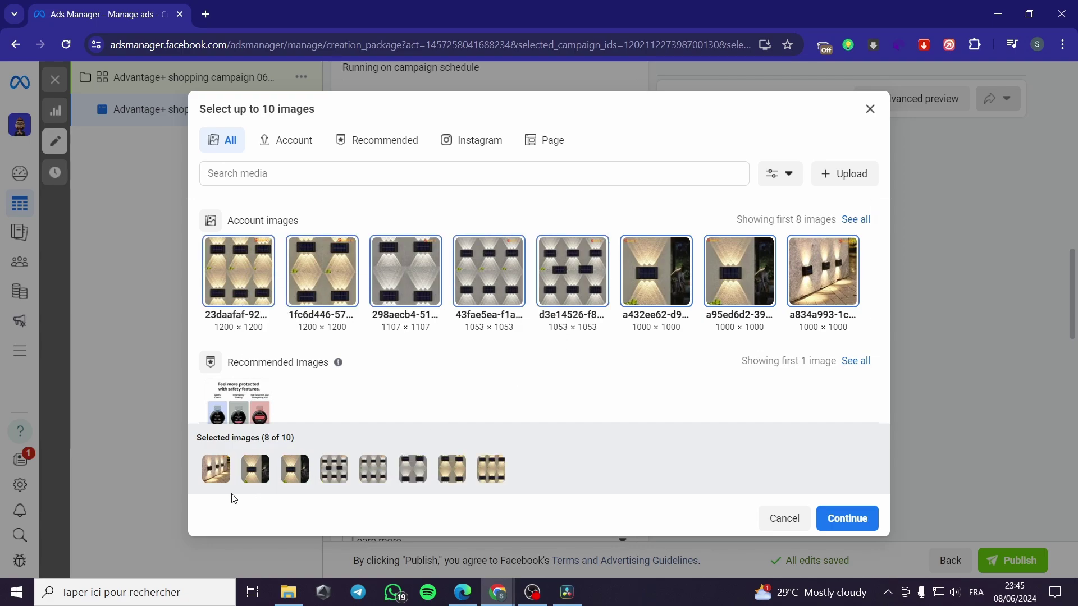
pyautogui.click(842, 524)
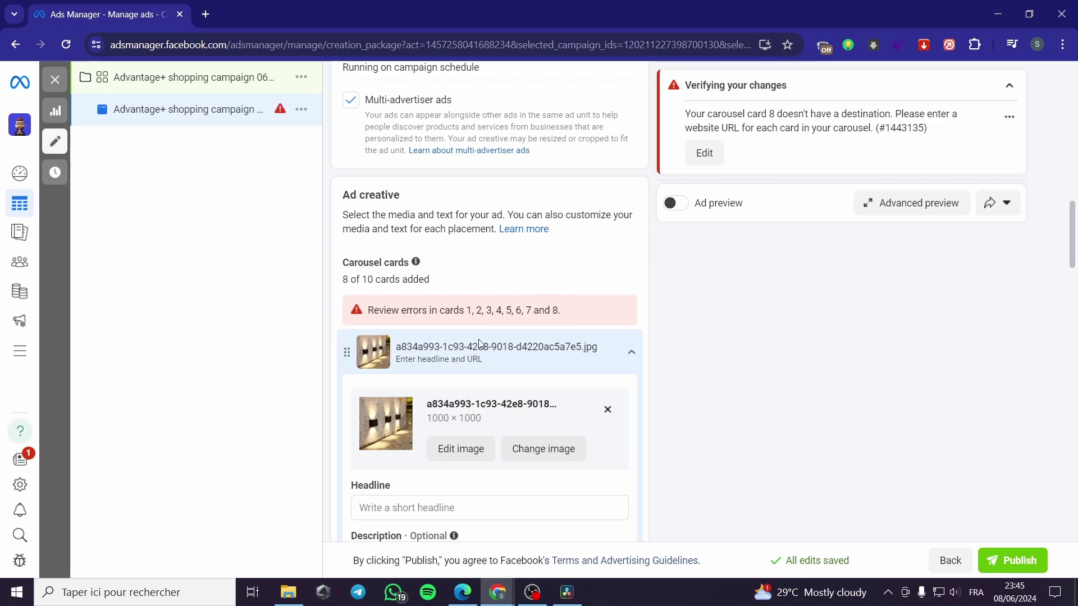
pyautogui.scroll(-1, 473, 341)
pyautogui.scroll(-3, 533, 368)
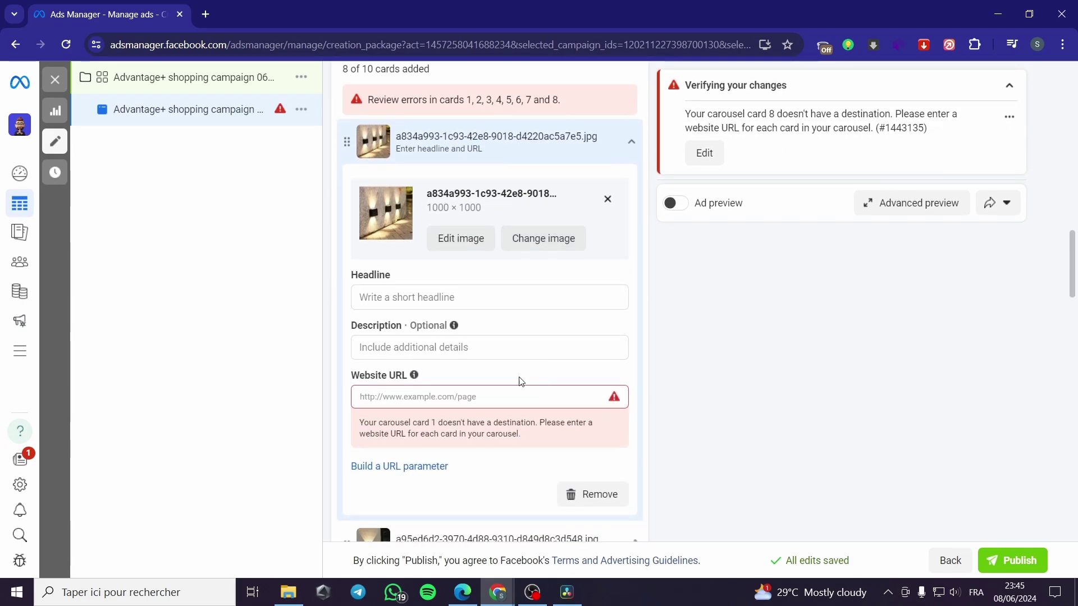
pyautogui.click(466, 397)
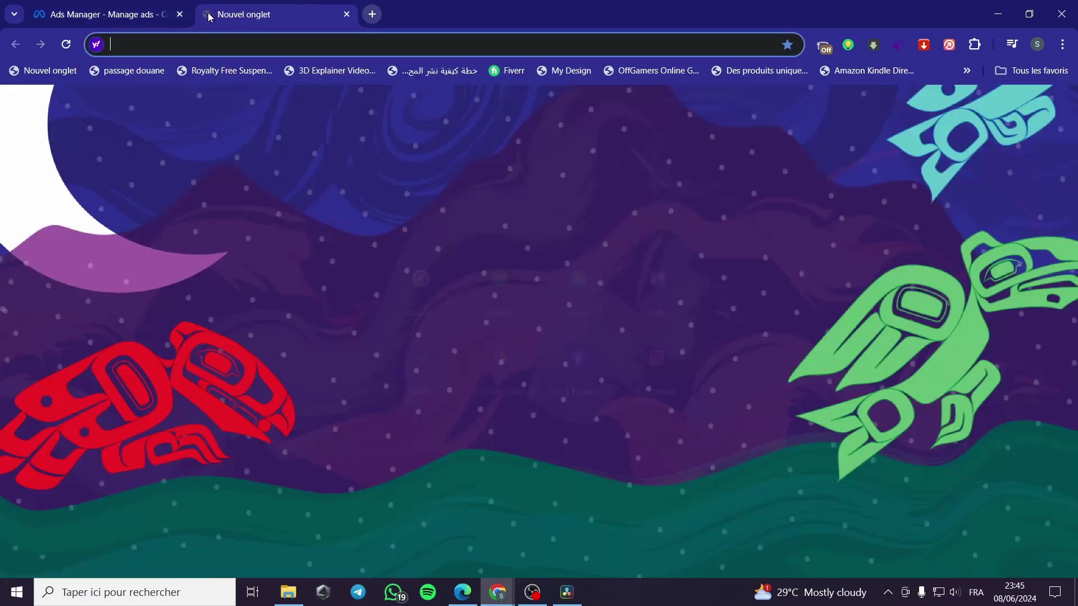
pyautogui.click(206, 14)
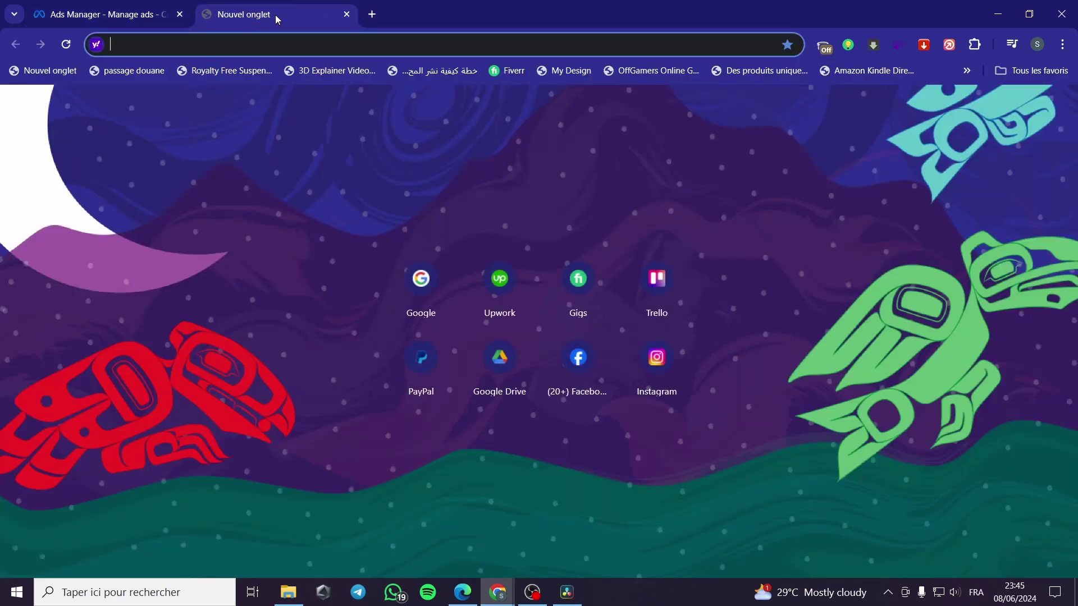
pyautogui.click(444, 281)
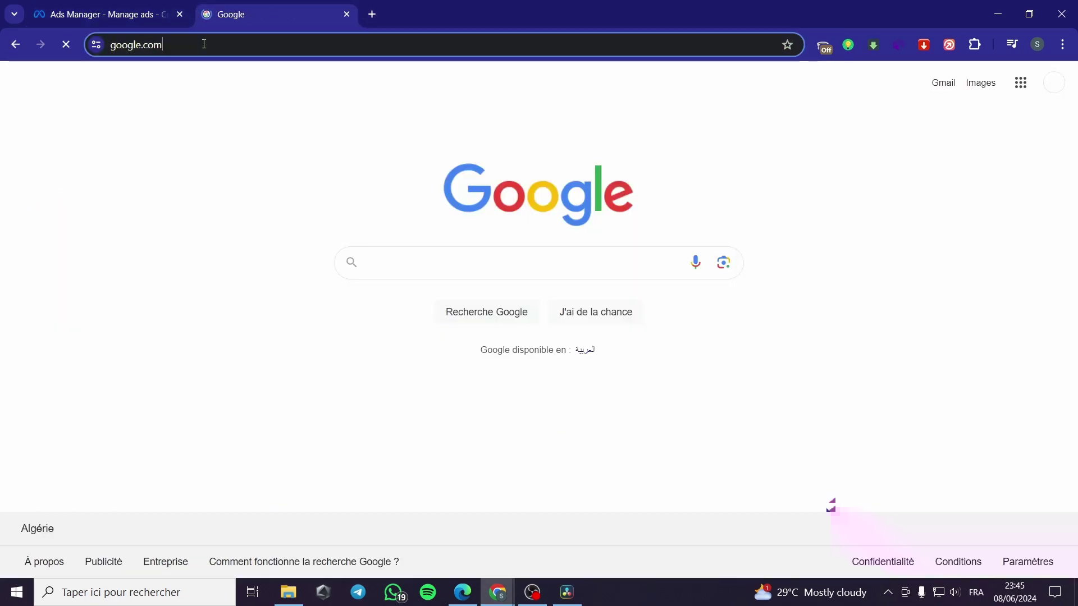
pyautogui.click(203, 44)
pyautogui.hotkey('ctrl', 'c')
pyautogui.click(102, 14)
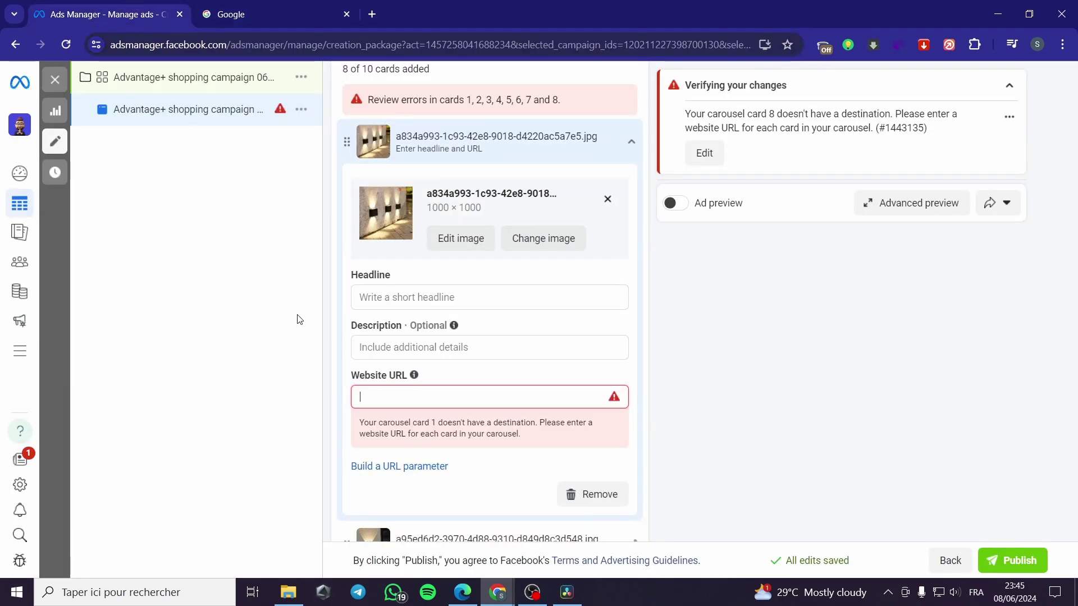
pyautogui.click(438, 397)
pyautogui.hotkey('ctrl', 'v')
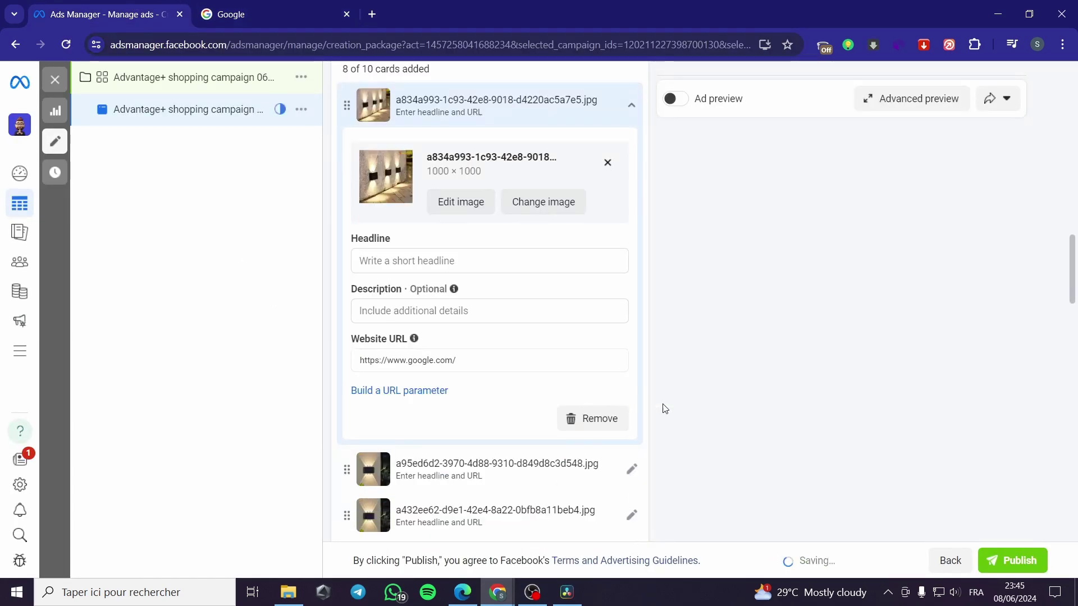
pyautogui.scroll(5, 581, 379)
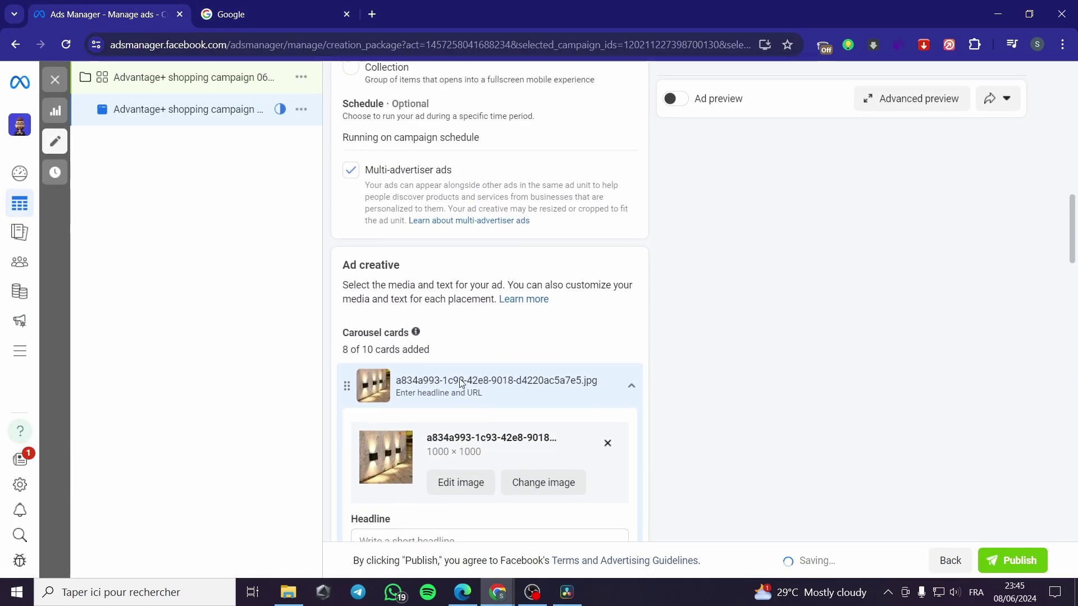
# - Turn on Ad preview, dismiss the tip, and compare the single-placement and overview previews
pyautogui.scroll(-1, 534, 459)
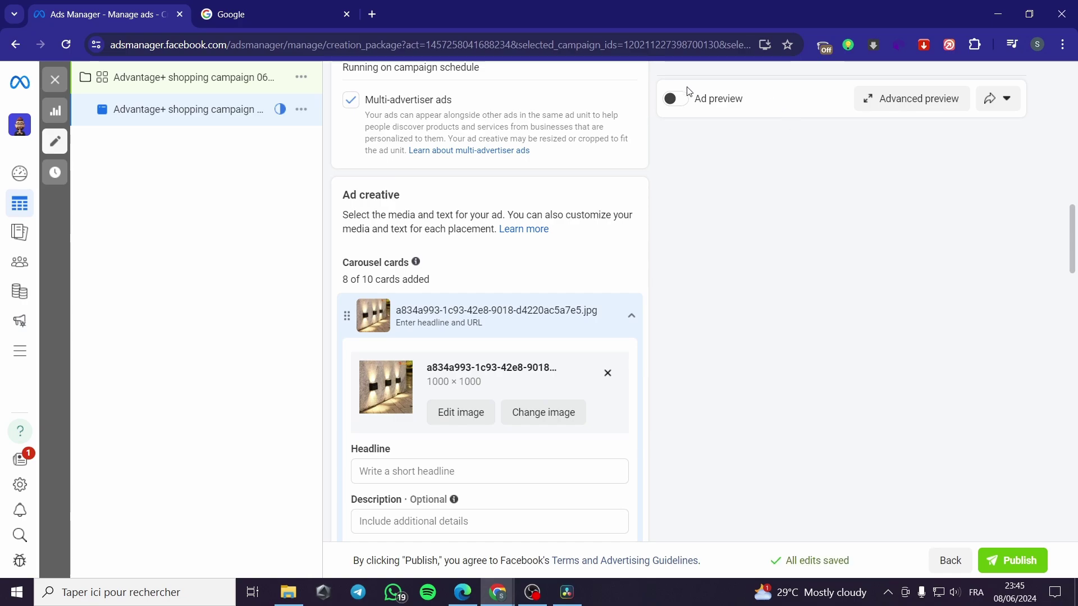
pyautogui.click(674, 99)
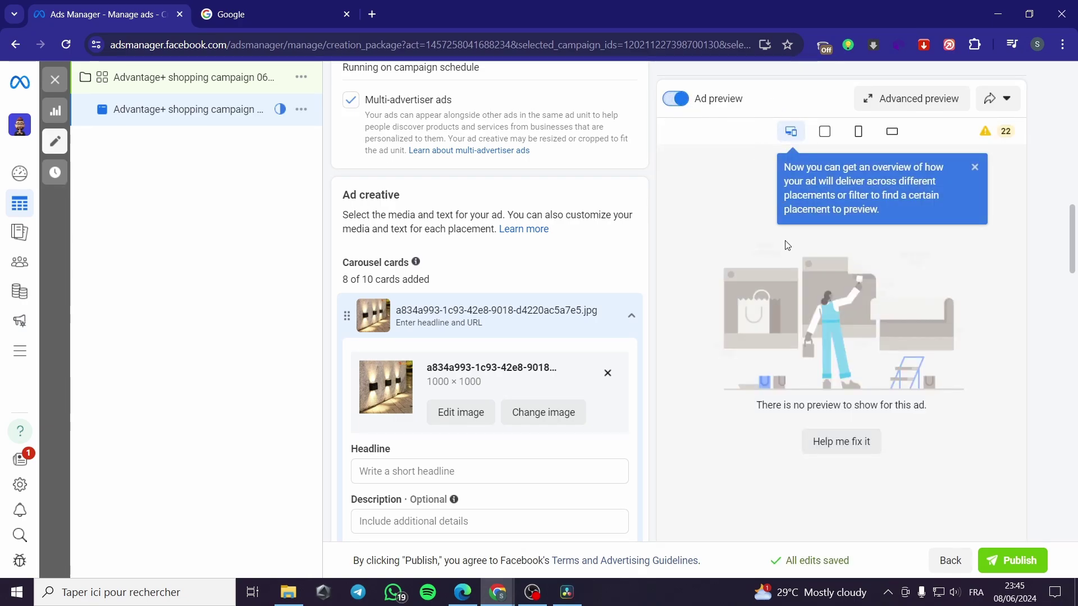
pyautogui.click(974, 169)
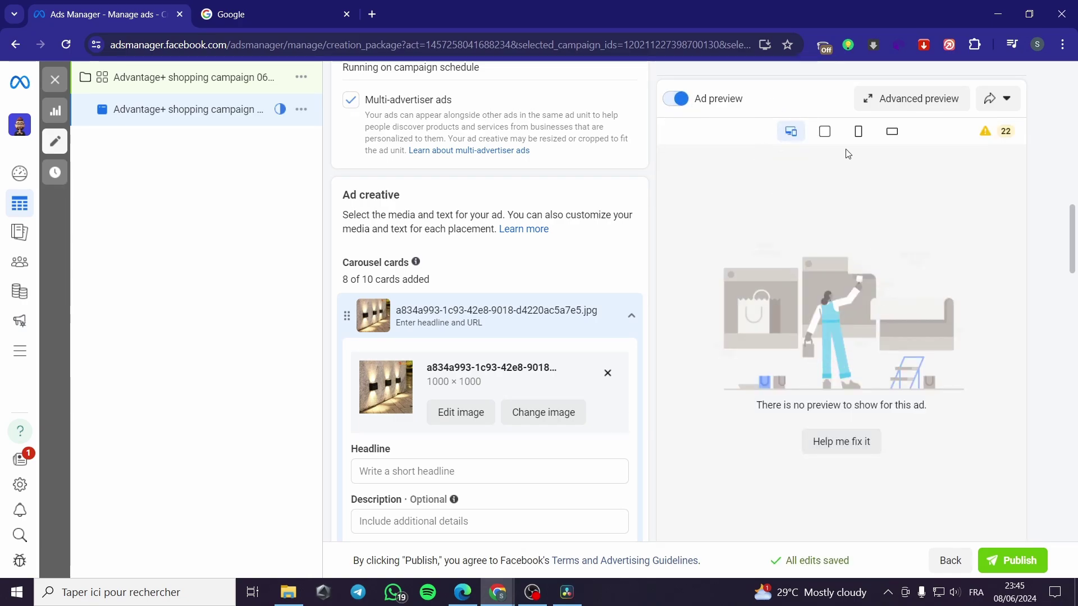
pyautogui.click(825, 132)
pyautogui.click(795, 137)
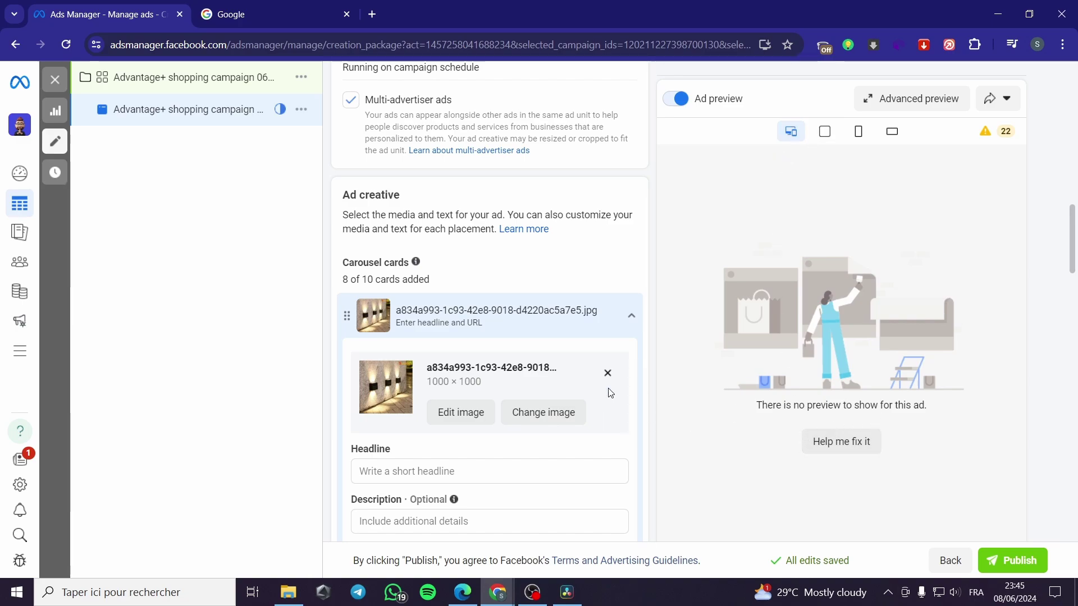
# - Expand and collapse the first and second carousel cards to check their details
pyautogui.scroll(-5, 494, 392)
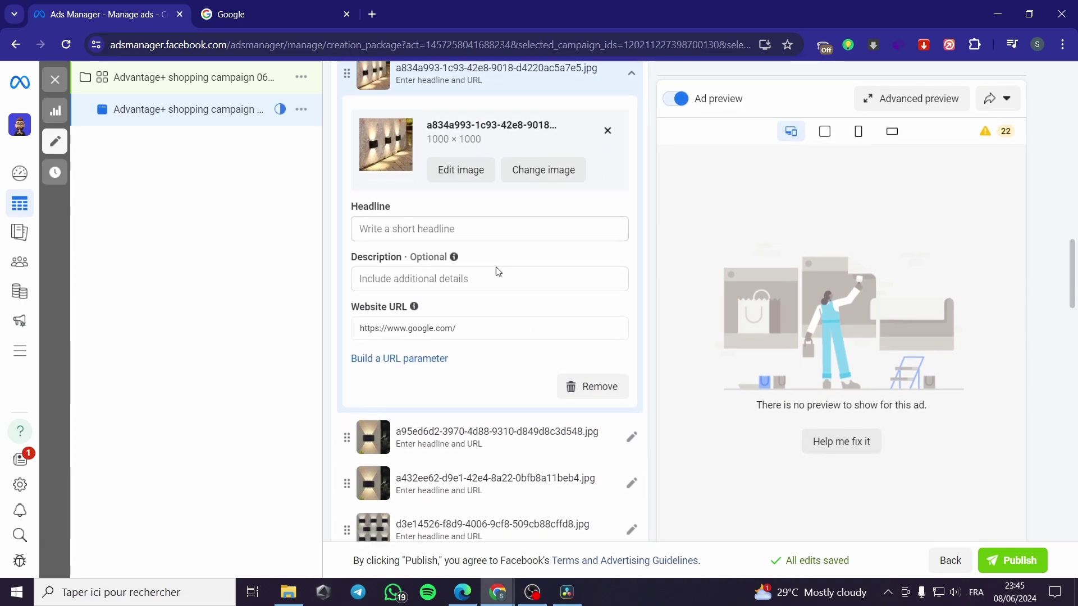
pyautogui.scroll(-3, 497, 272)
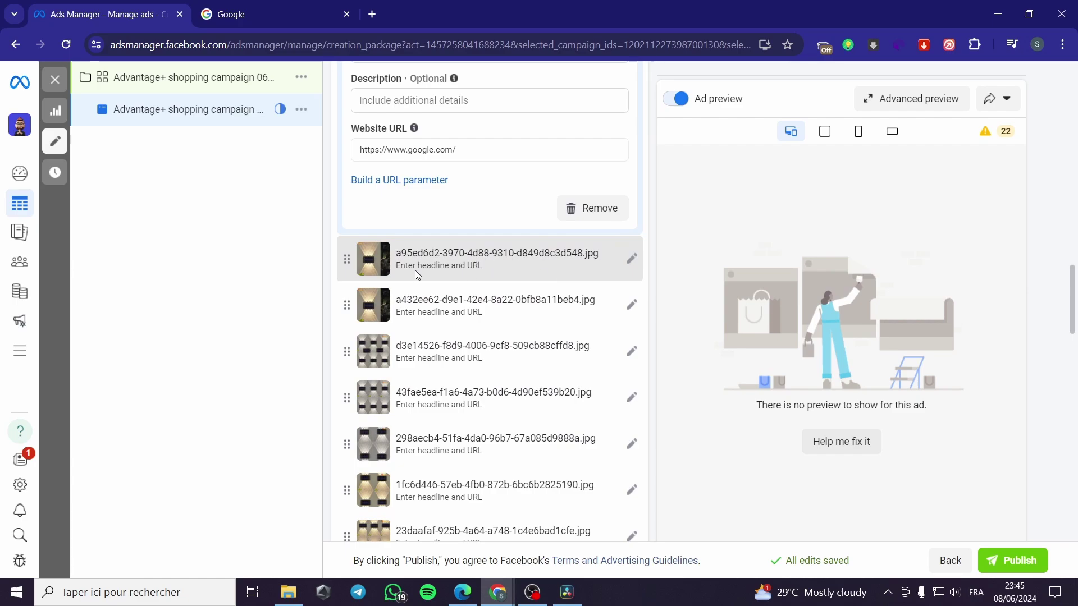
pyautogui.scroll(-5, 576, 268)
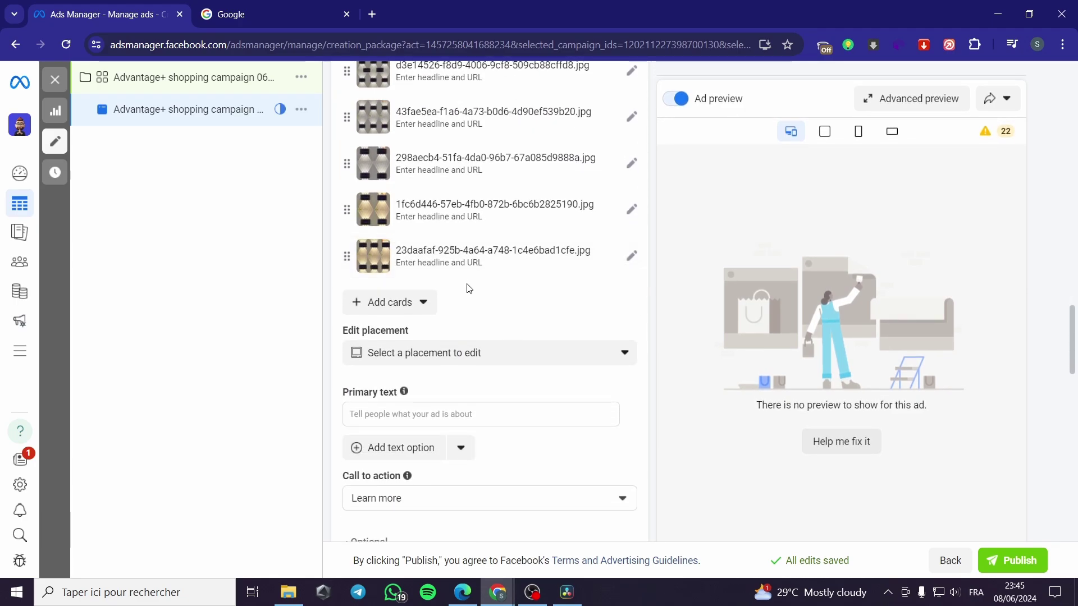
pyautogui.scroll(4, 503, 296)
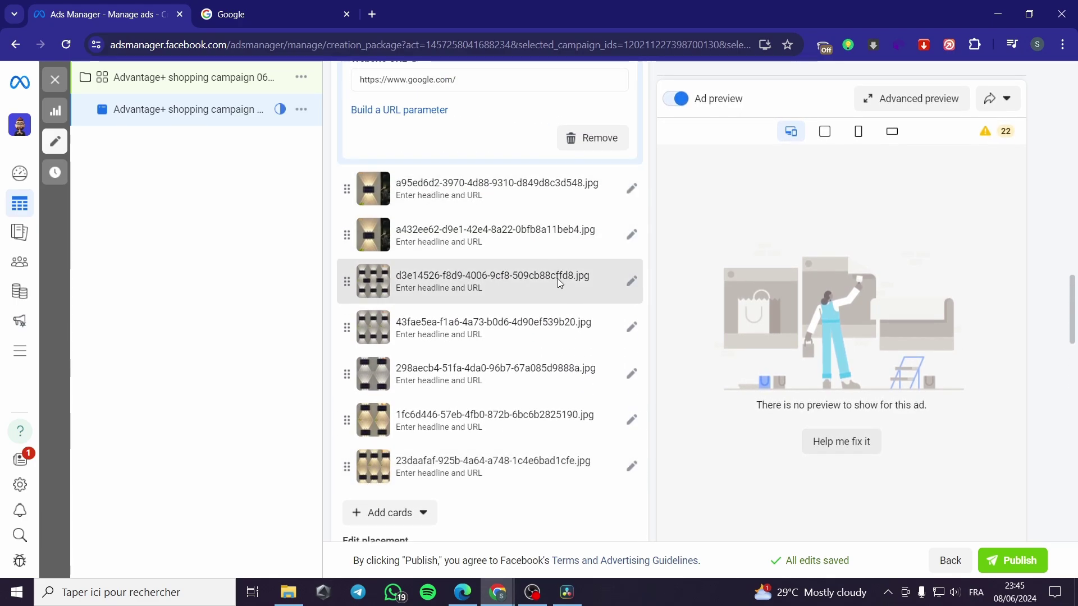
pyautogui.click(632, 191)
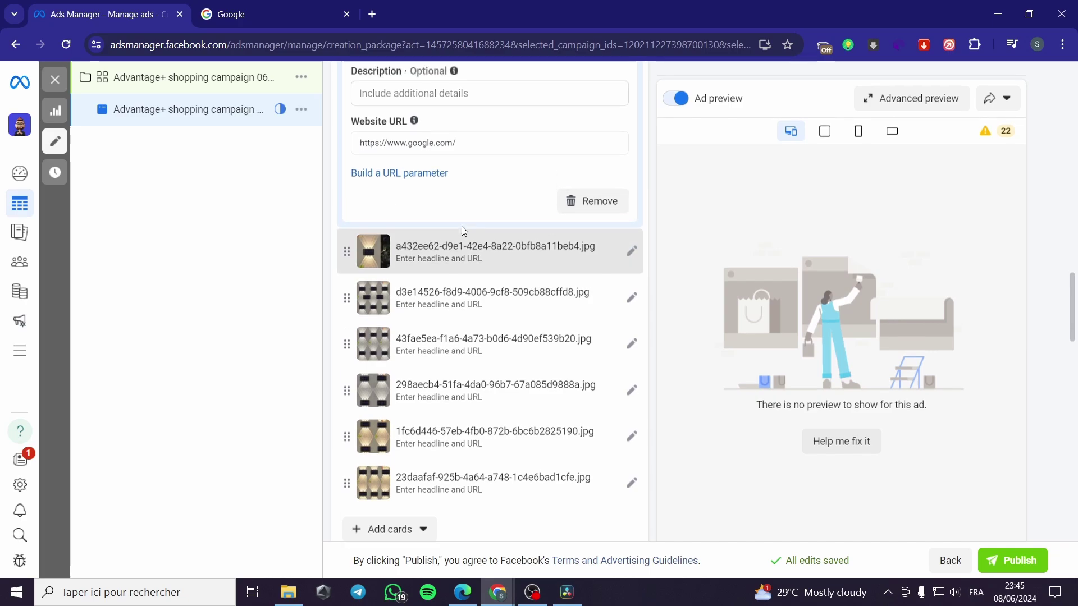
pyautogui.scroll(2, 474, 351)
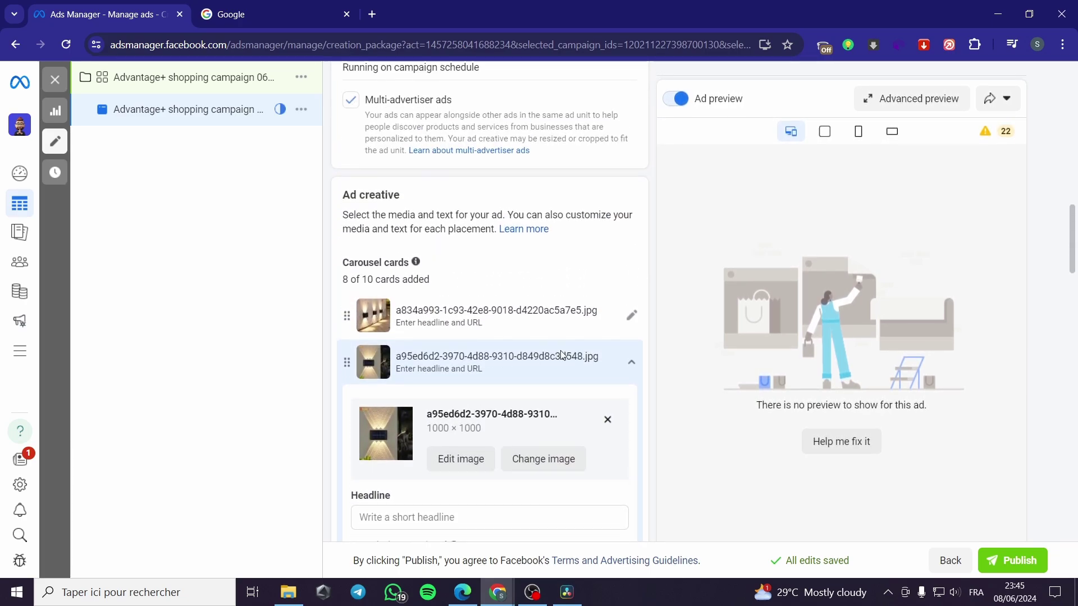
pyautogui.click(624, 319)
pyautogui.click(622, 323)
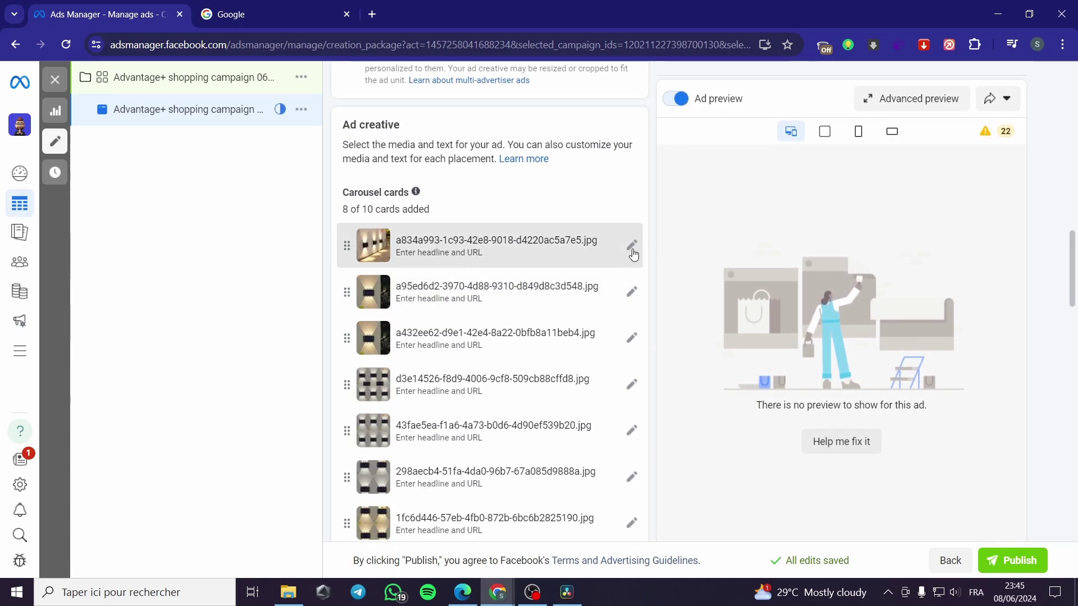
pyautogui.click(630, 247)
pyautogui.scroll(-3, 494, 346)
pyautogui.scroll(-1, 494, 344)
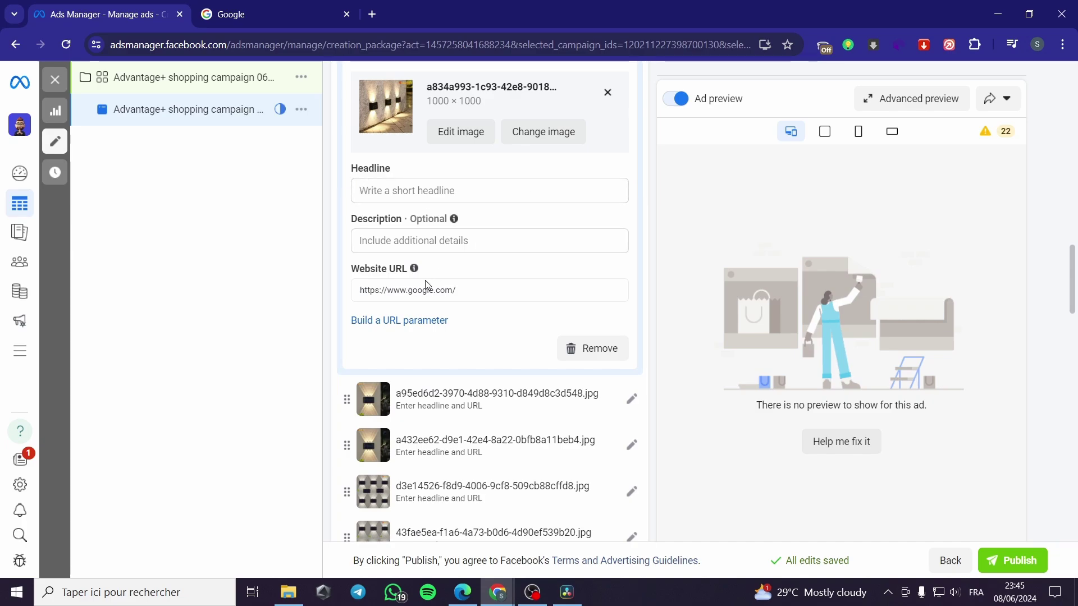
pyautogui.scroll(-2, 526, 287)
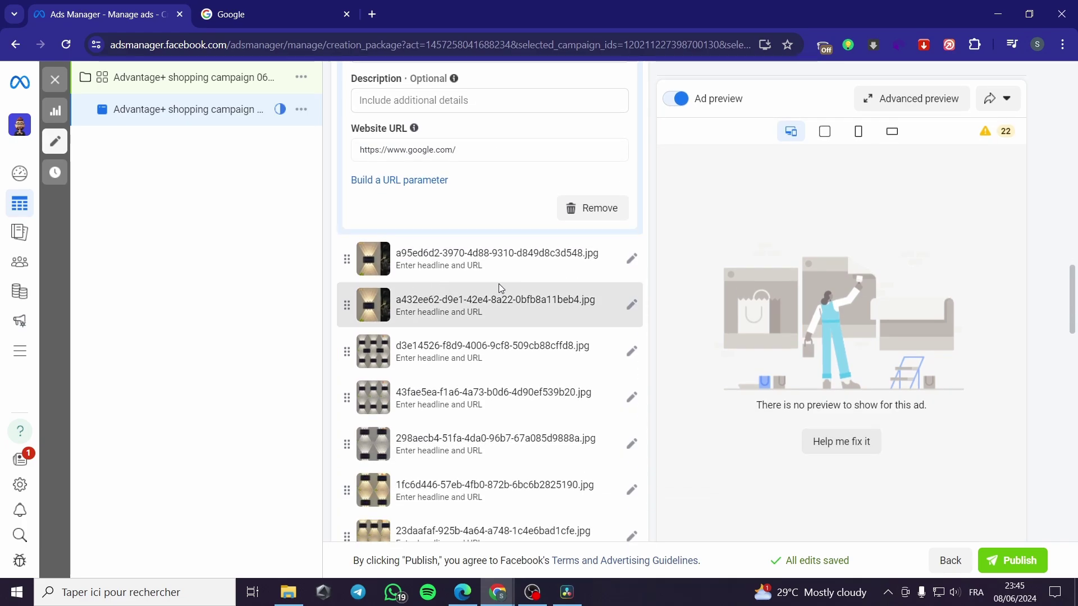
pyautogui.scroll(-4, 499, 286)
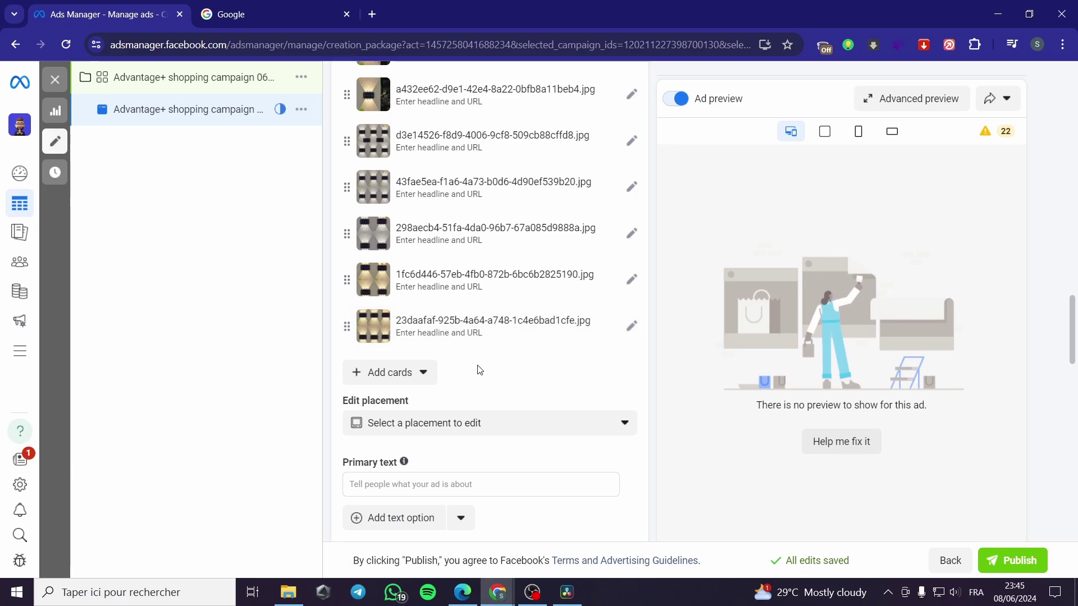
pyautogui.click(402, 375)
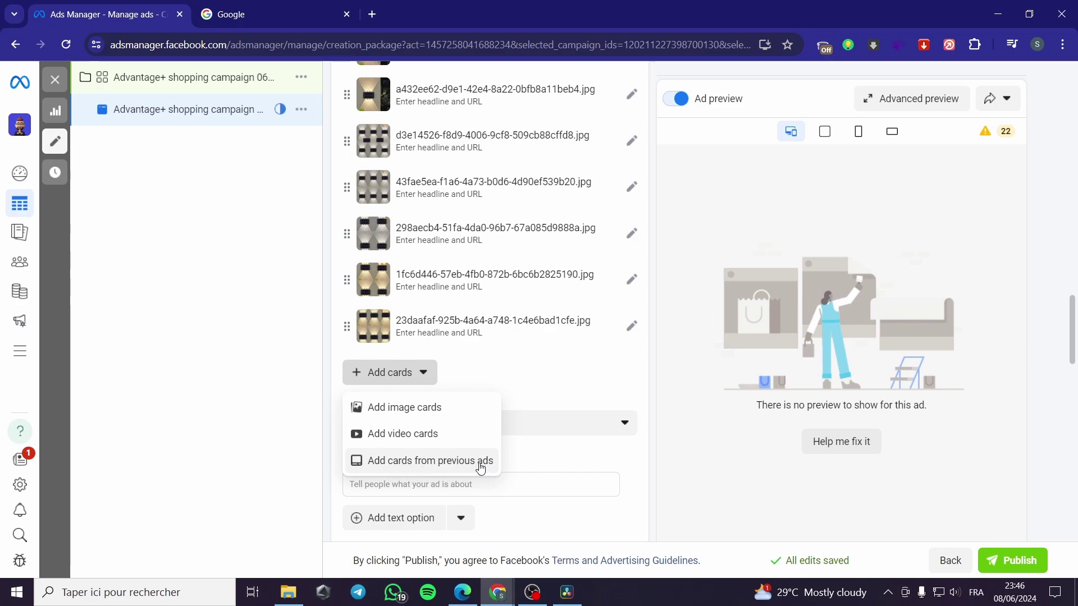
pyautogui.click(565, 366)
pyautogui.scroll(-3, 552, 366)
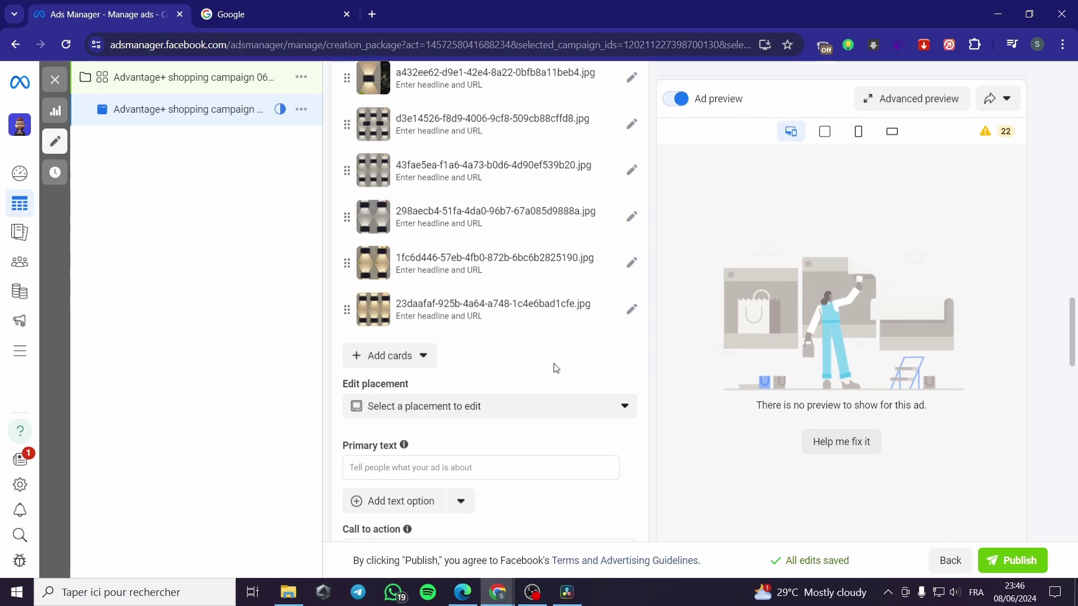
pyautogui.click(492, 285)
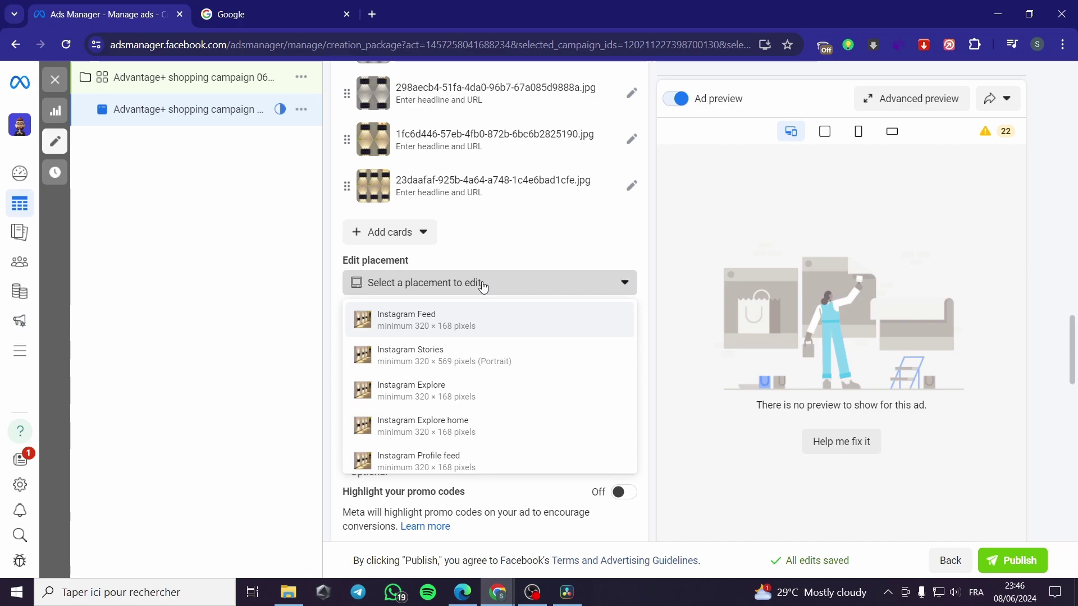
pyautogui.click(429, 330)
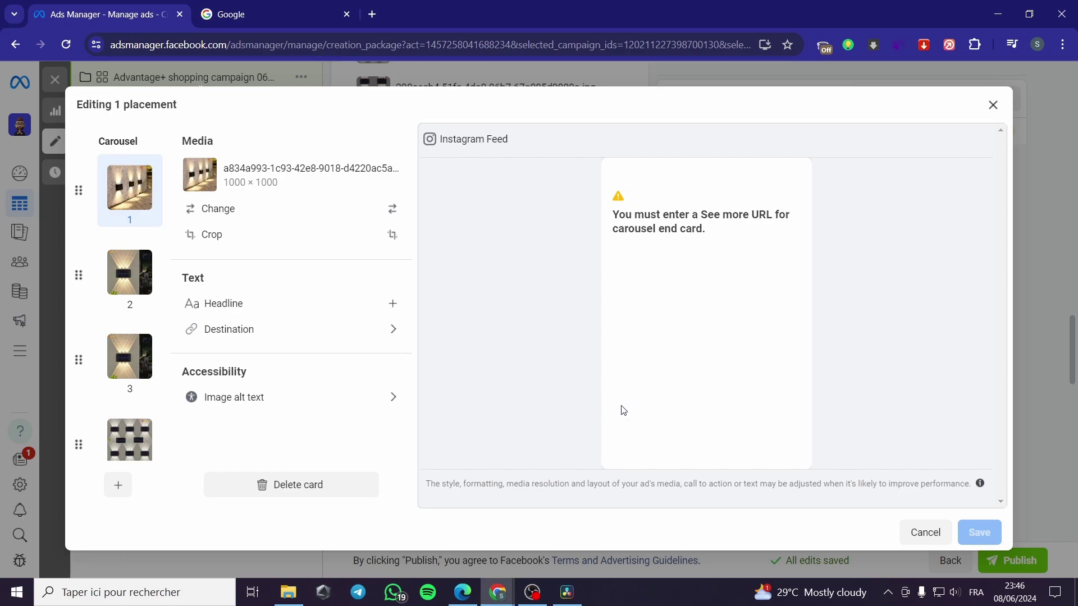
pyautogui.click(993, 105)
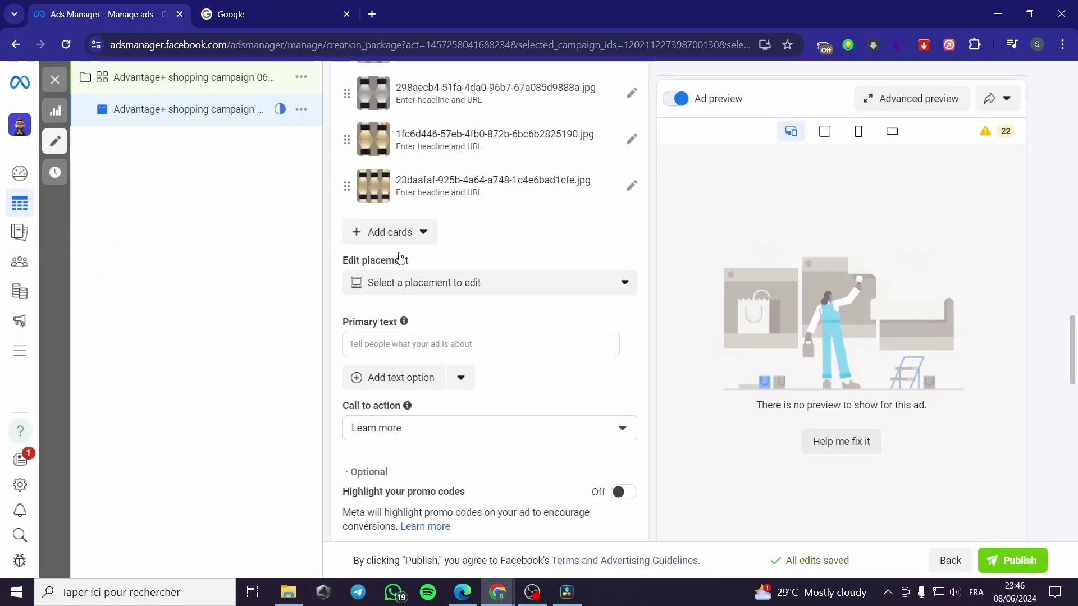
pyautogui.scroll(-1, 456, 375)
# - Enter 'outdoor deco' as the primary text and add 'home deco' as a second text option
pyautogui.click(371, 272)
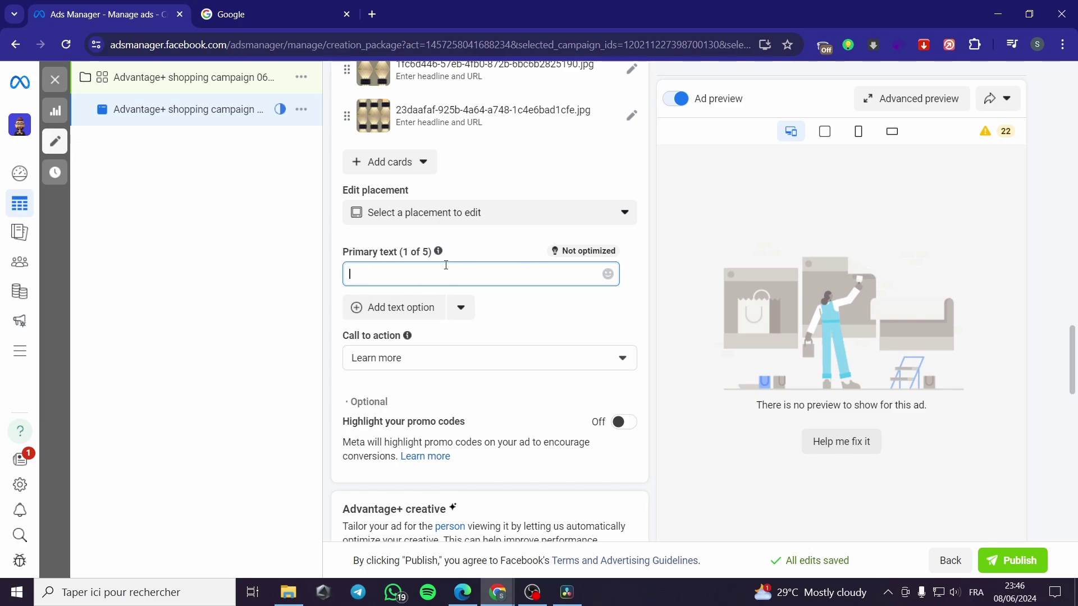
pyautogui.write('outdoor deco')
pyautogui.press('Return')
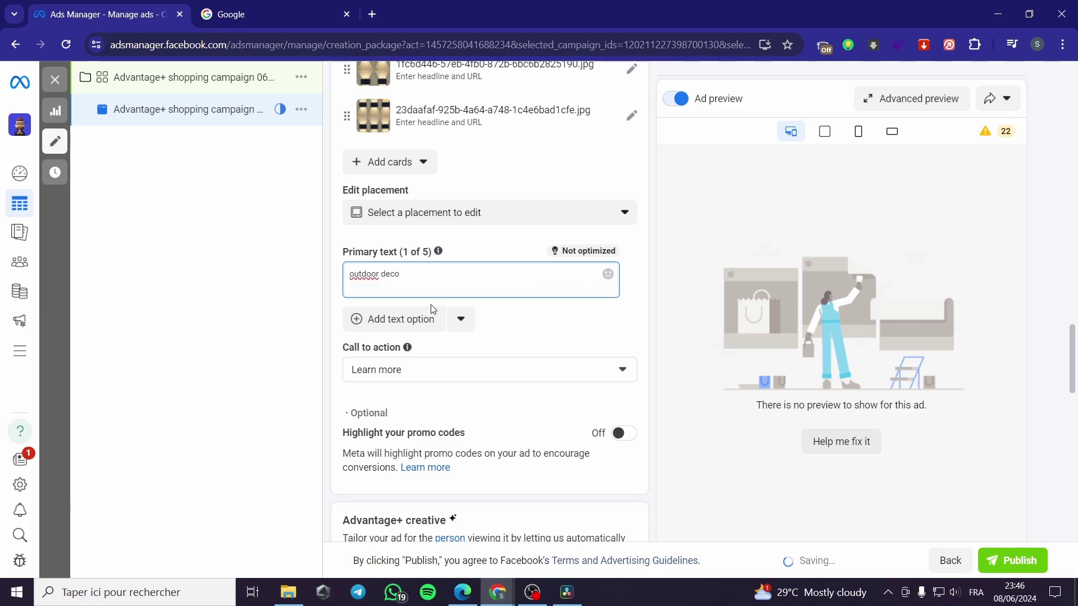
pyautogui.click(429, 322)
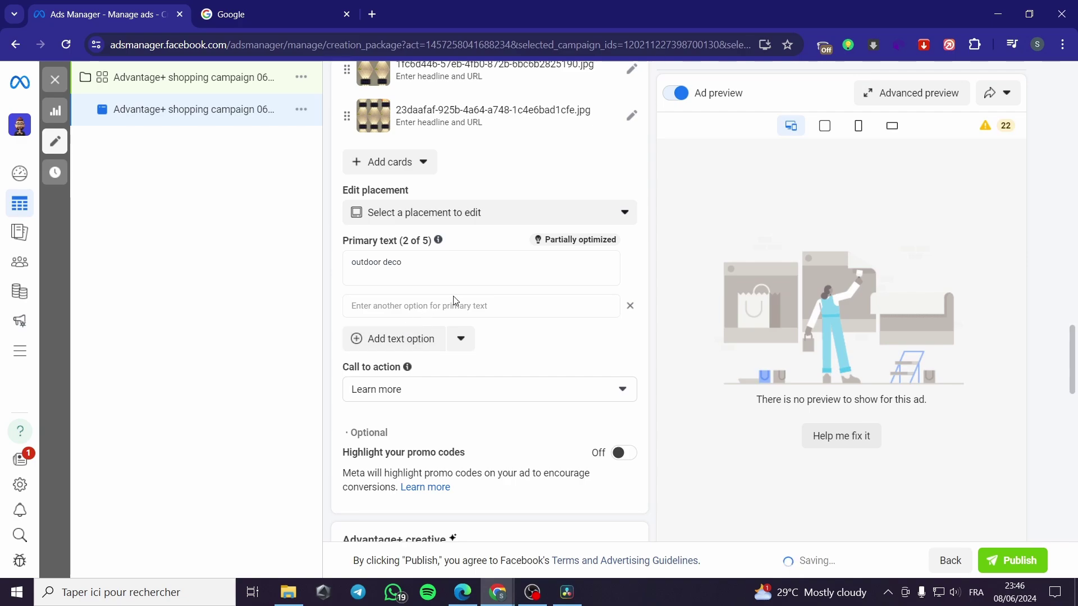
pyautogui.click(424, 307)
pyautogui.write('h')
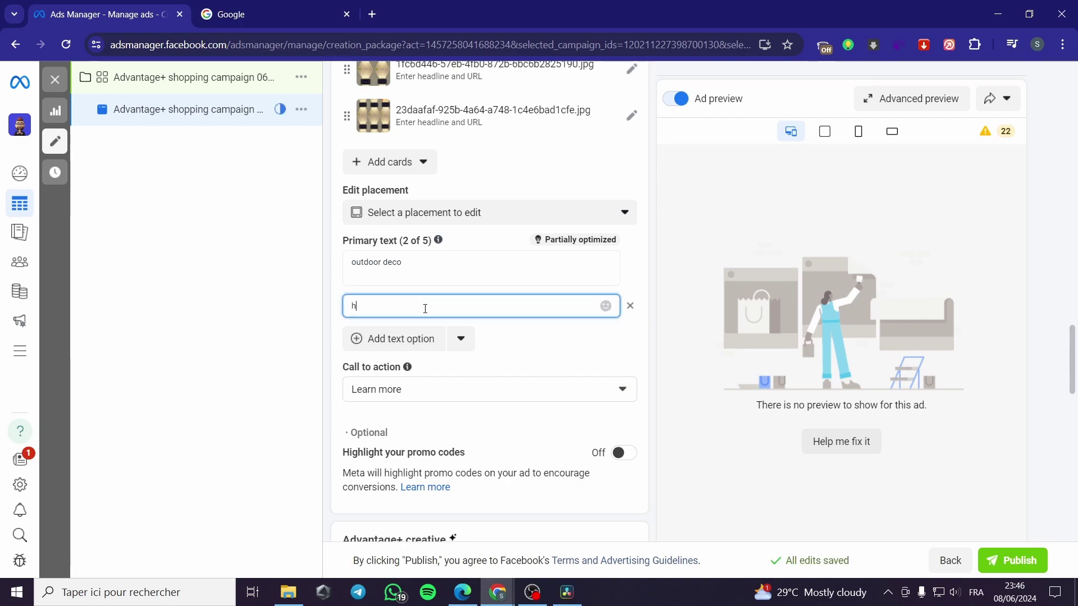
pyautogui.write('ome deco')
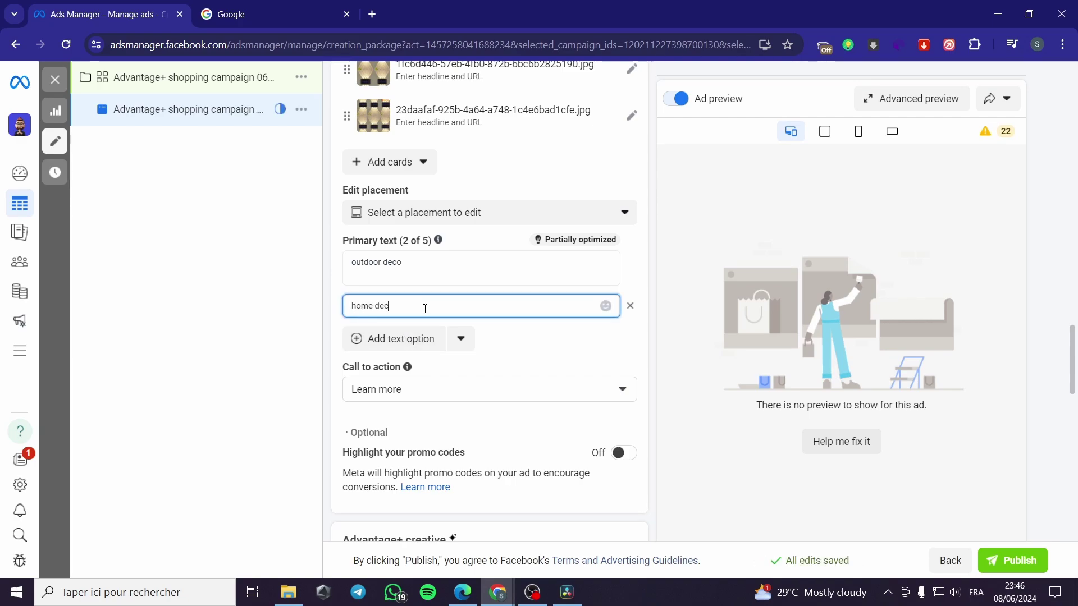
pyautogui.click(284, 337)
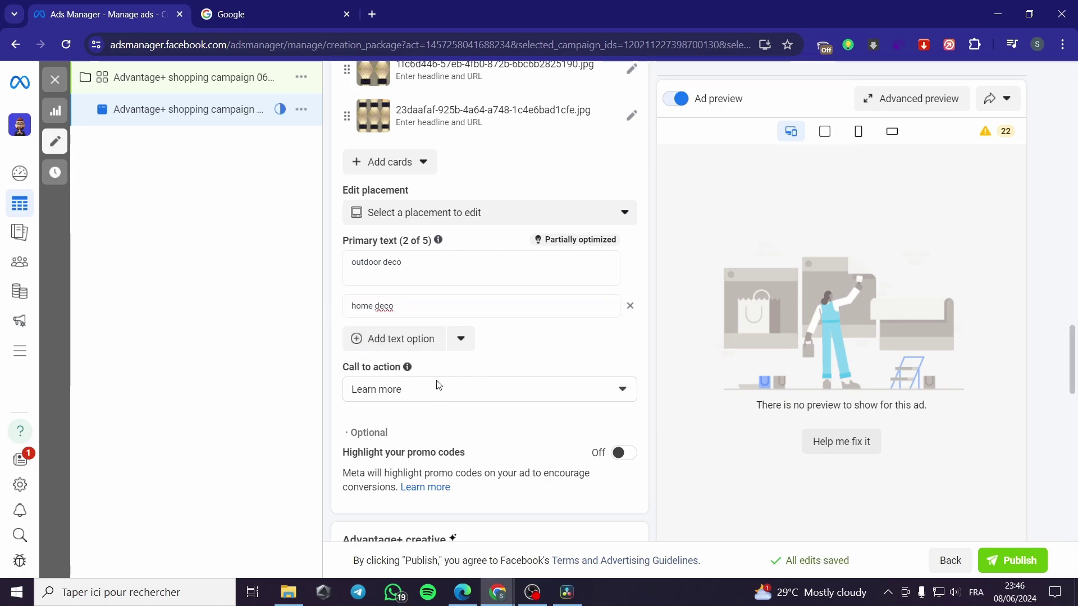
pyautogui.click(424, 387)
# - Pick Contact us from the Call to action dropdown in place of Learn more
pyautogui.click(421, 388)
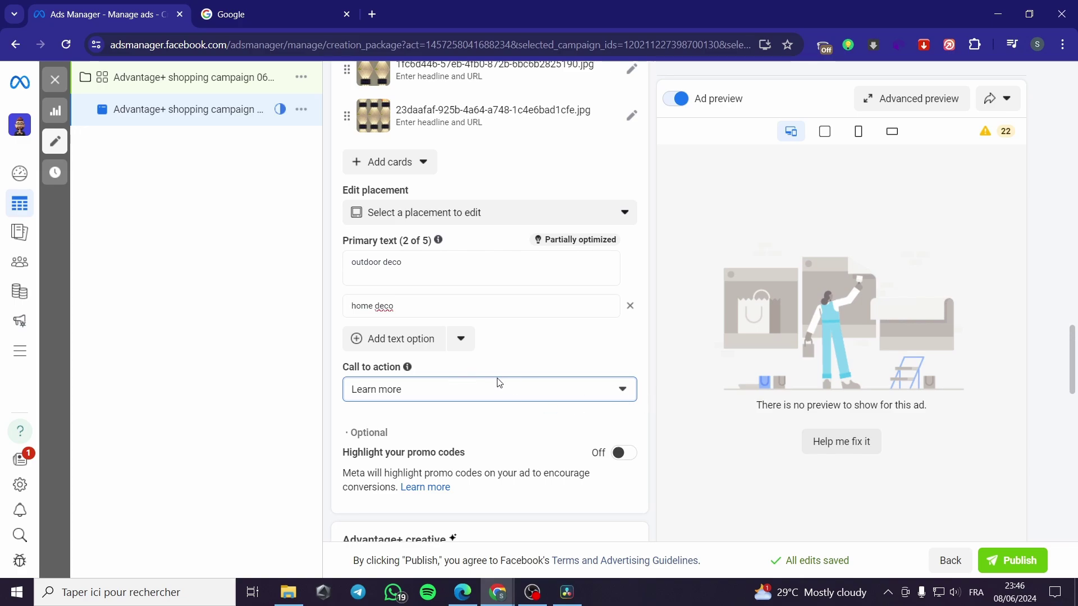
pyautogui.click(410, 395)
pyautogui.click(431, 393)
pyautogui.click(368, 389)
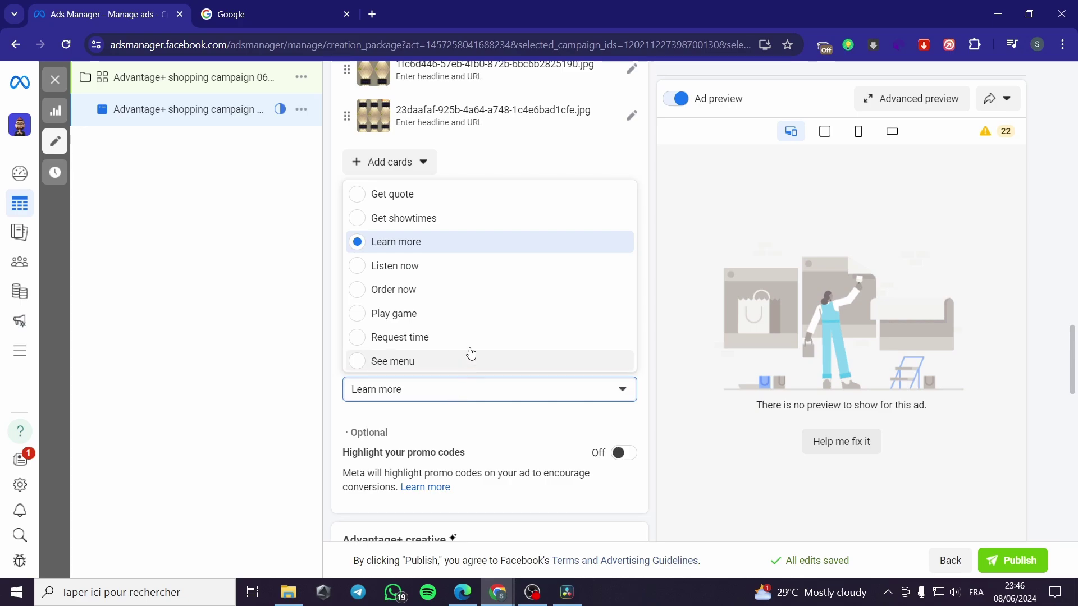
pyautogui.scroll(-3, 473, 340)
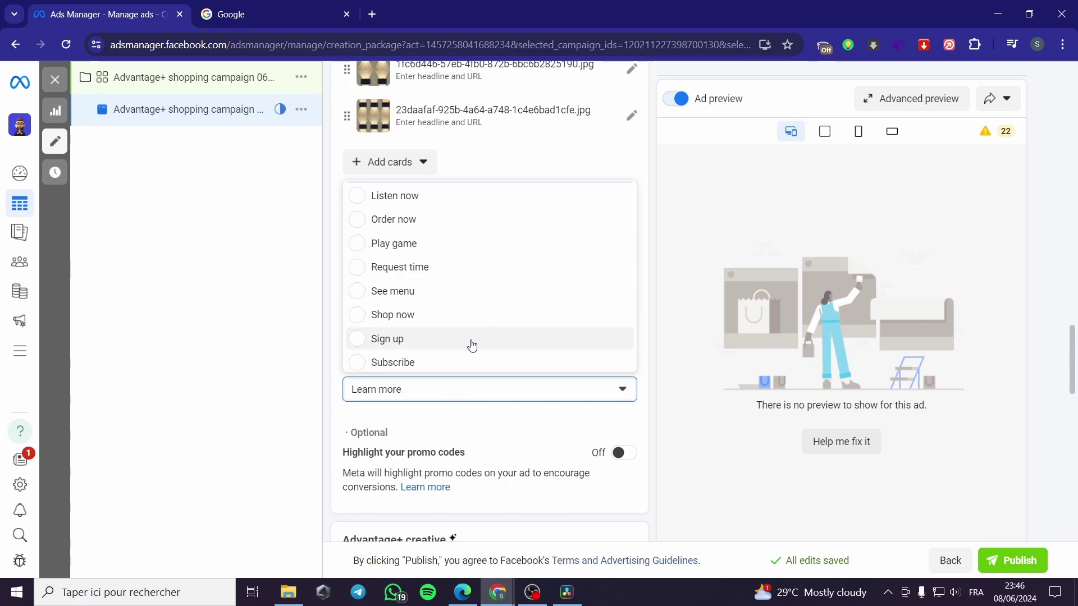
pyautogui.scroll(-1, 473, 346)
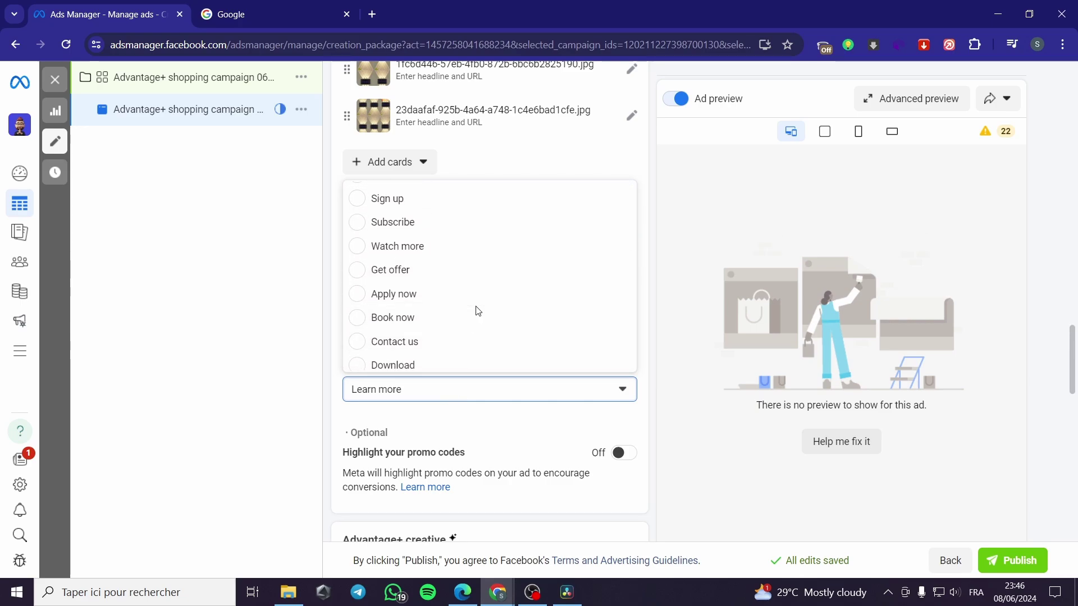
pyautogui.click(472, 336)
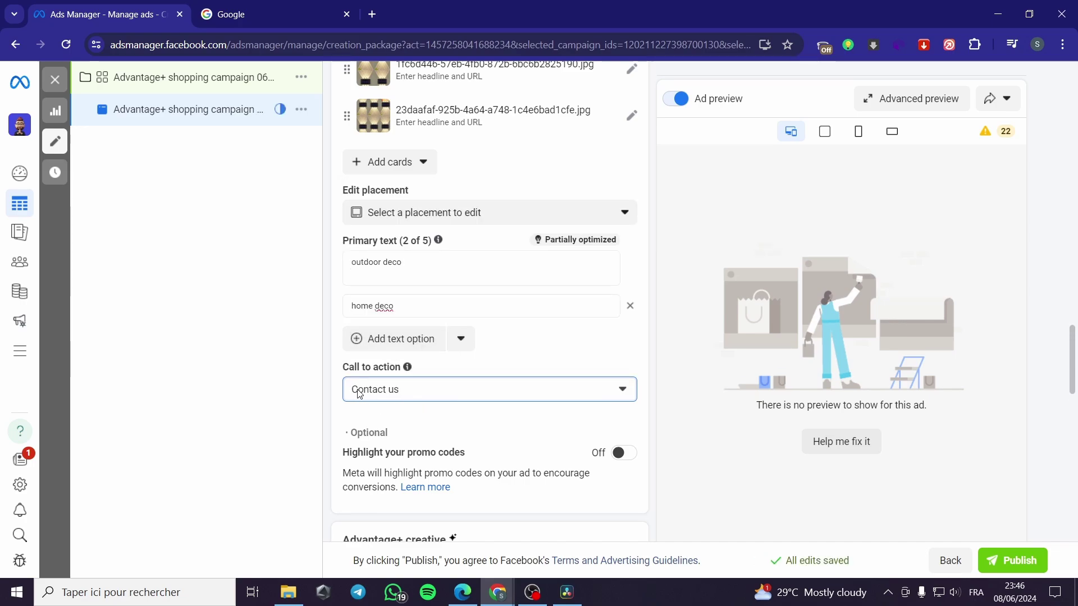
pyautogui.scroll(-2, 475, 343)
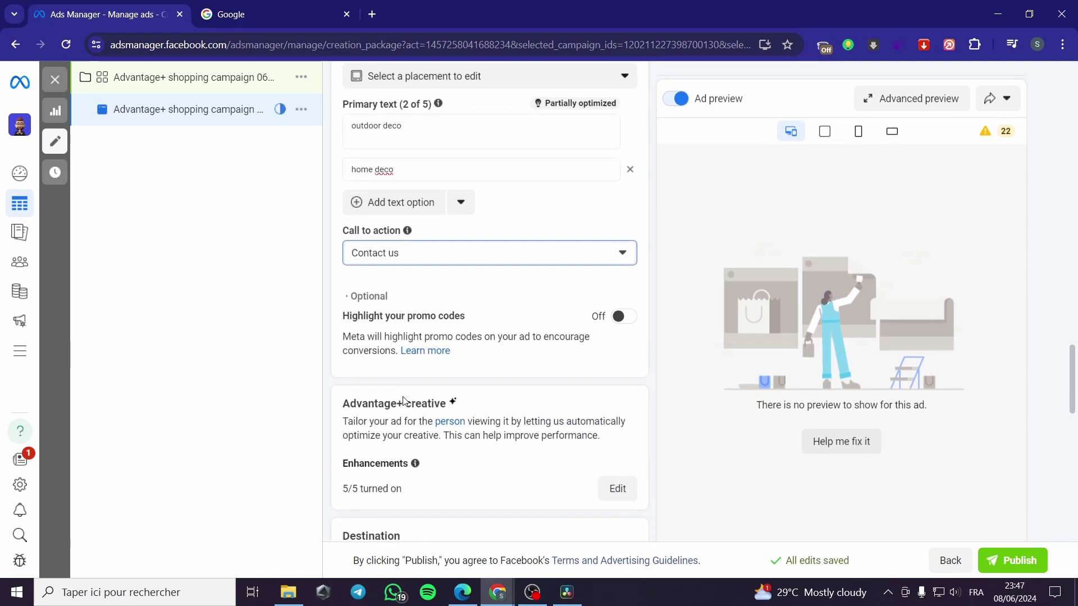
# - Switch on Highlight your promo codes and add TOP50off as the manually entered code
pyautogui.click(623, 314)
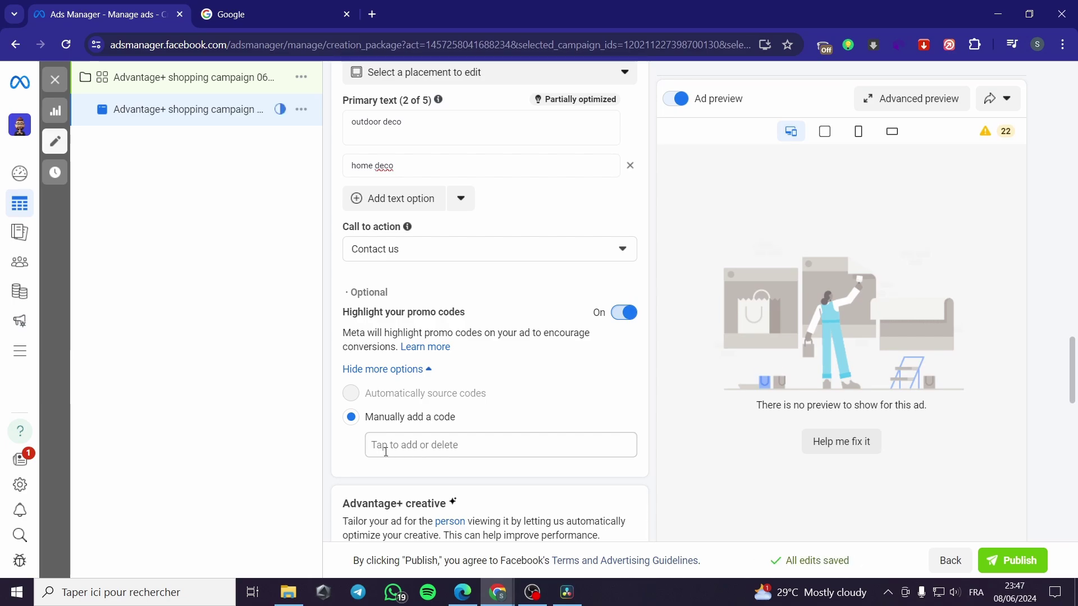
pyautogui.click(427, 449)
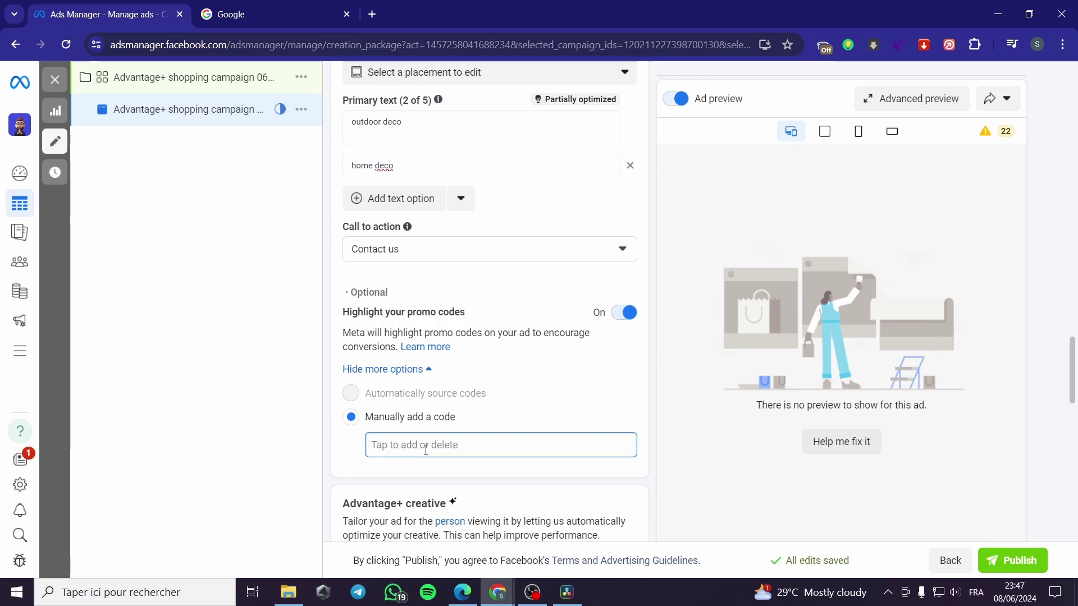
pyautogui.write('TO')
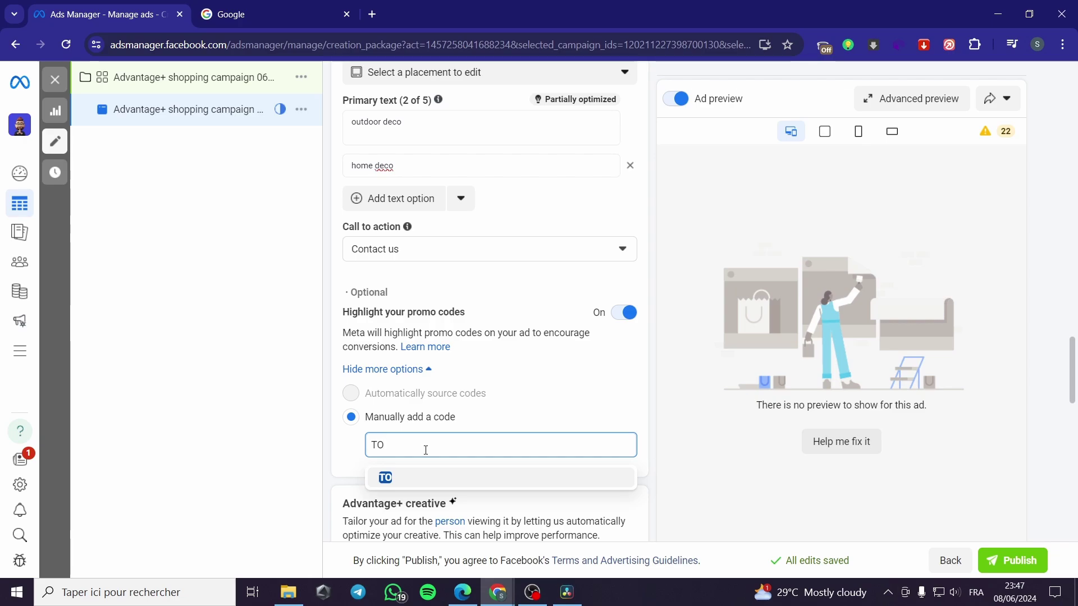
pyautogui.write('P50off')
pyautogui.press('Return')
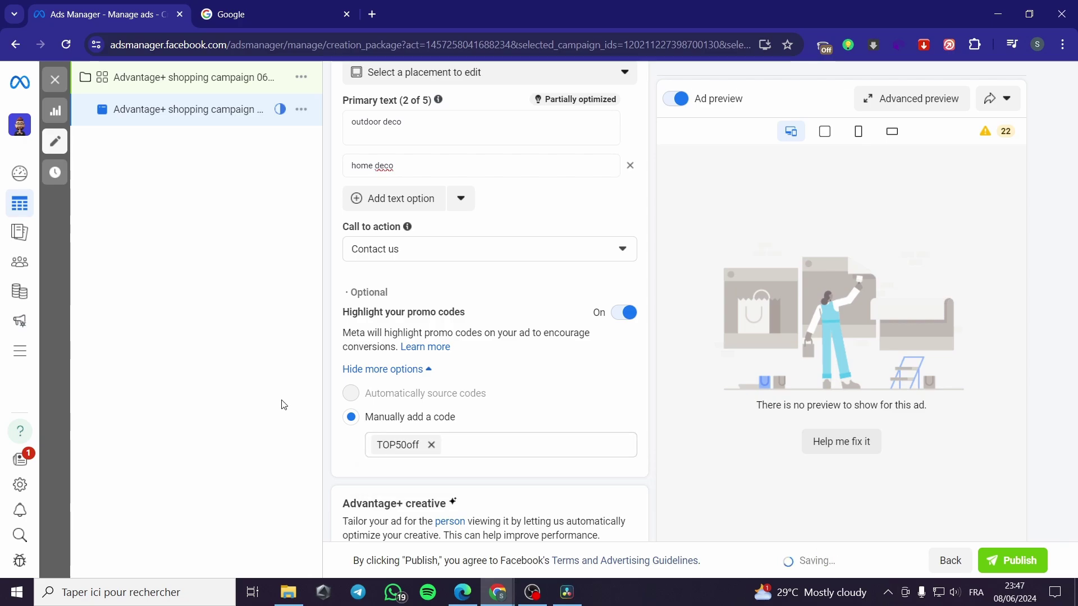
pyautogui.scroll(-3, 477, 376)
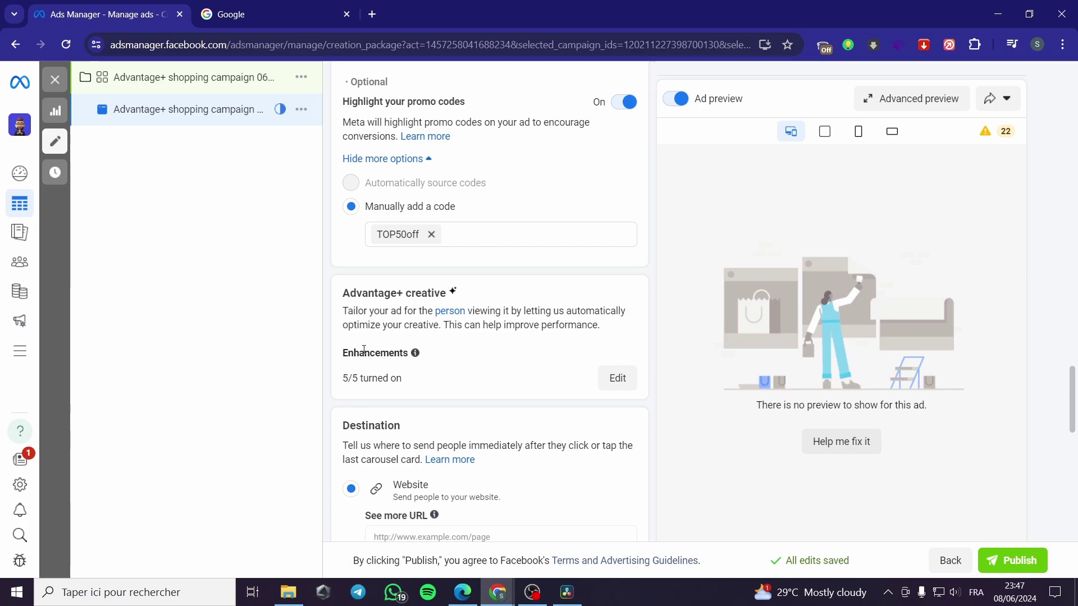
# - Preview the Advantage+ creative enhancements, then close that preview
pyautogui.click(615, 377)
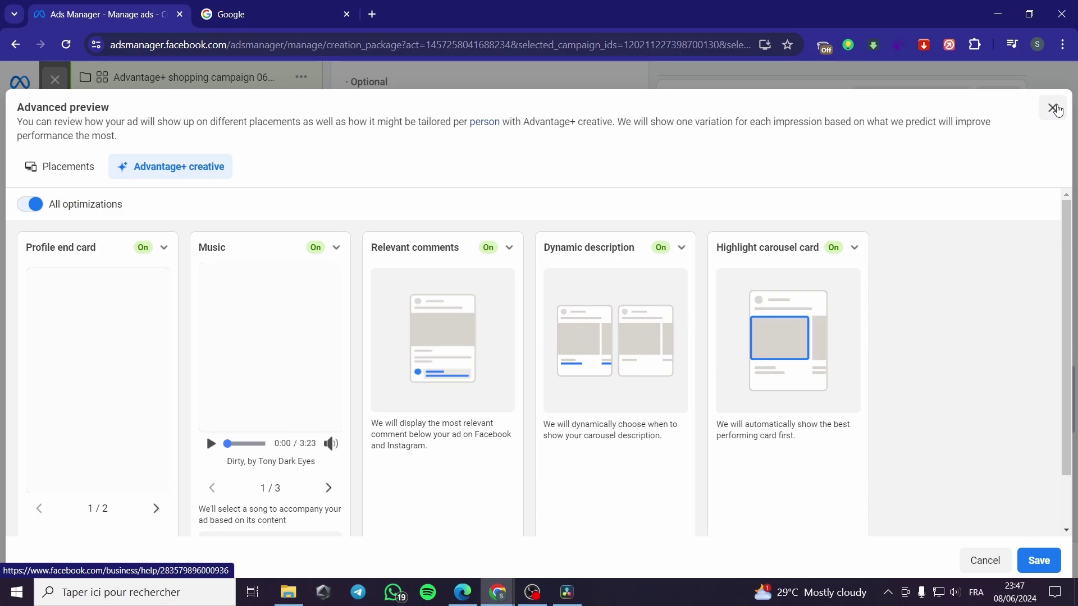
pyautogui.click(1053, 108)
pyautogui.scroll(-2, 431, 388)
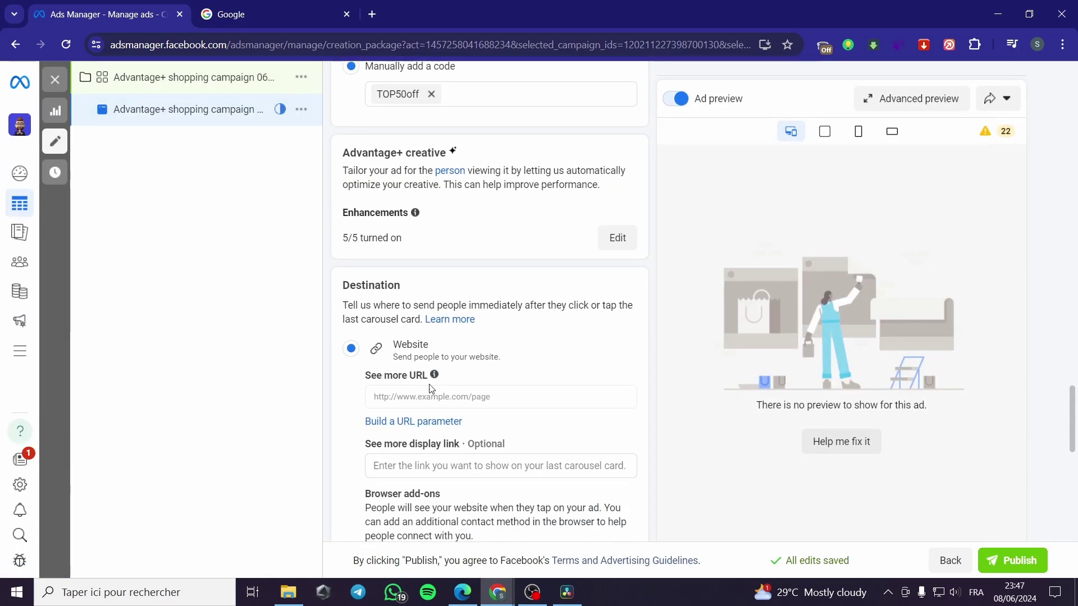
pyautogui.scroll(-1, 440, 356)
pyautogui.click(479, 322)
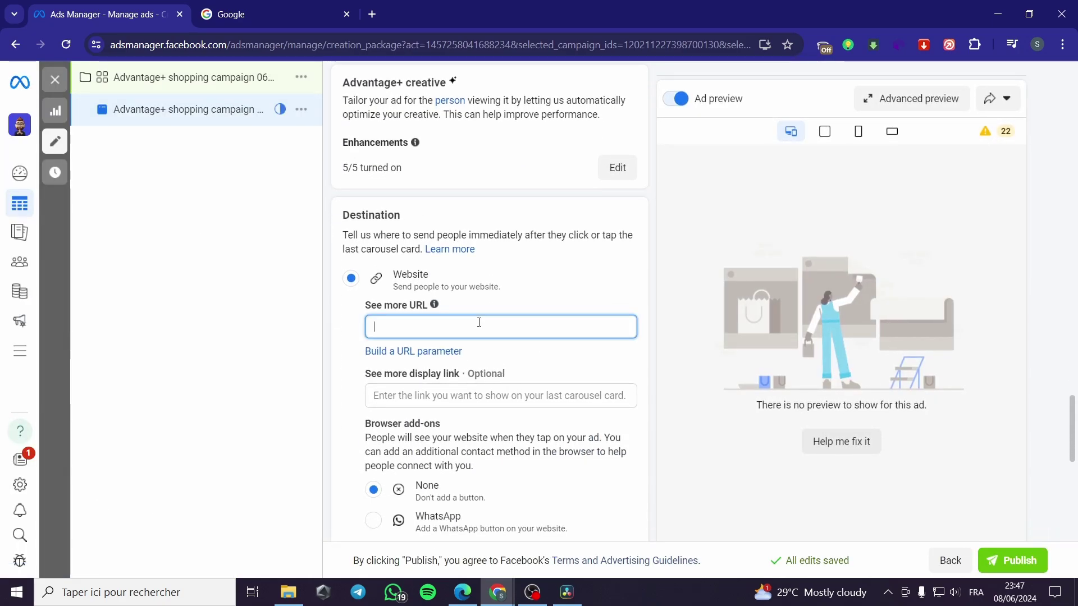
pyautogui.write('https://www.google.com/')
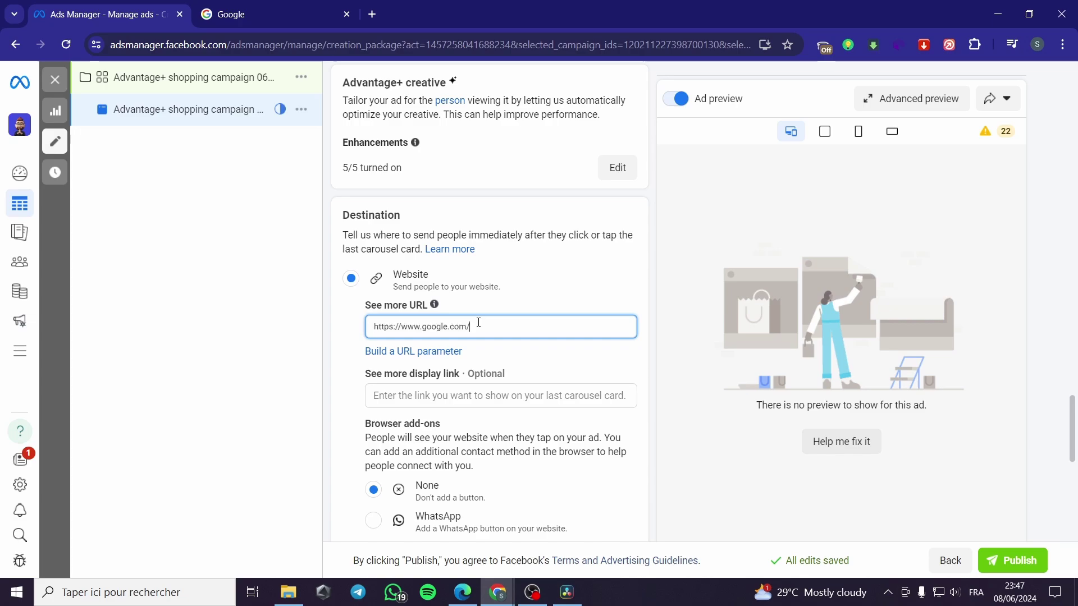
pyautogui.click(272, 330)
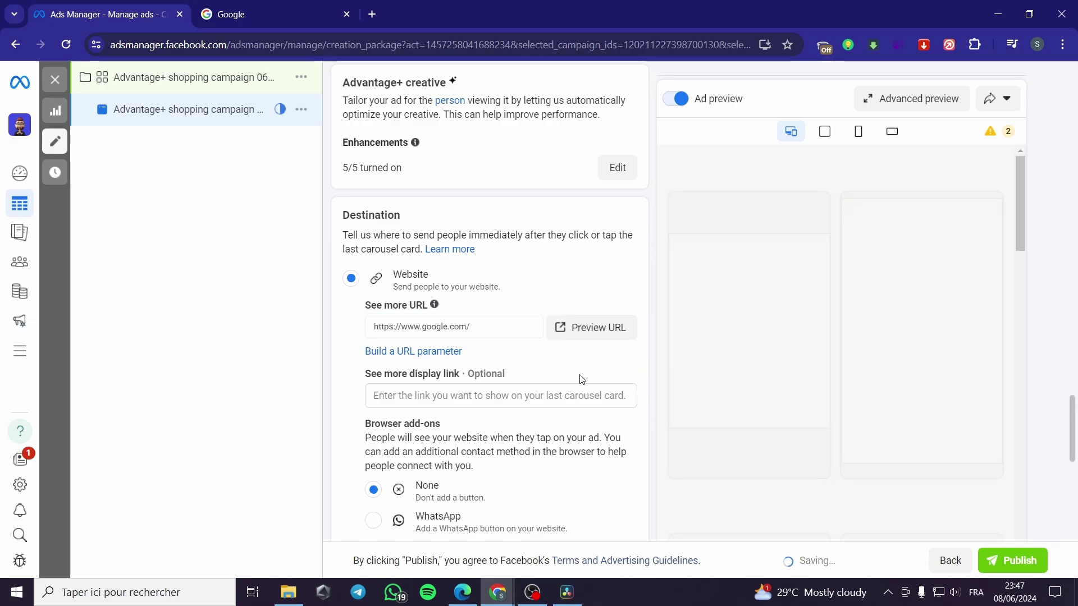
pyautogui.scroll(-3, 567, 435)
# - Move past the Tracking section and advance the Facebook Feed preview to the next lamp card
pyautogui.scroll(-1, 567, 436)
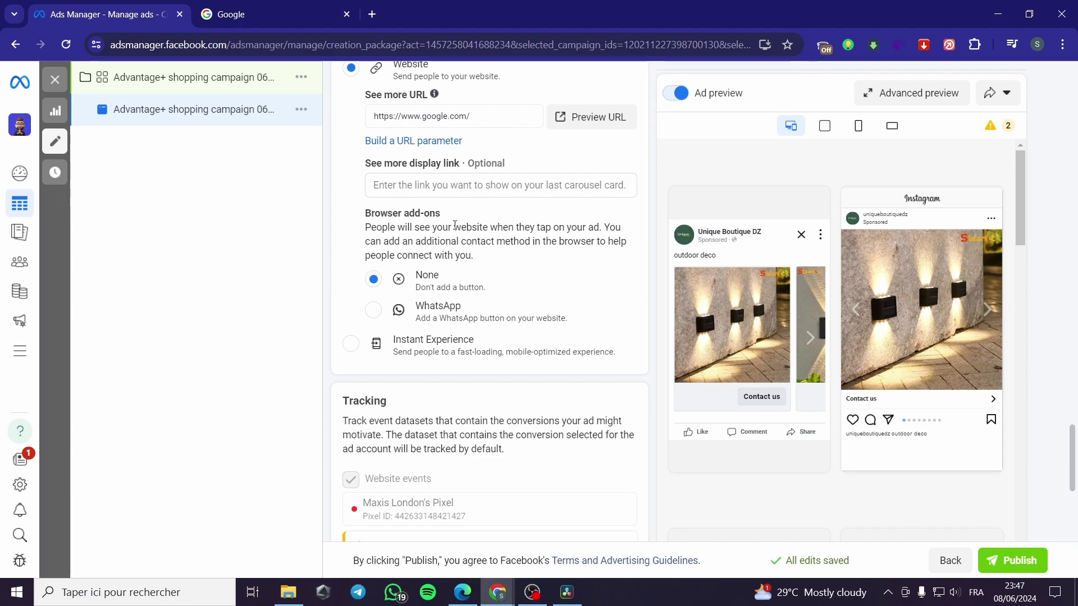
pyautogui.scroll(-2, 549, 359)
pyautogui.scroll(-2, 549, 358)
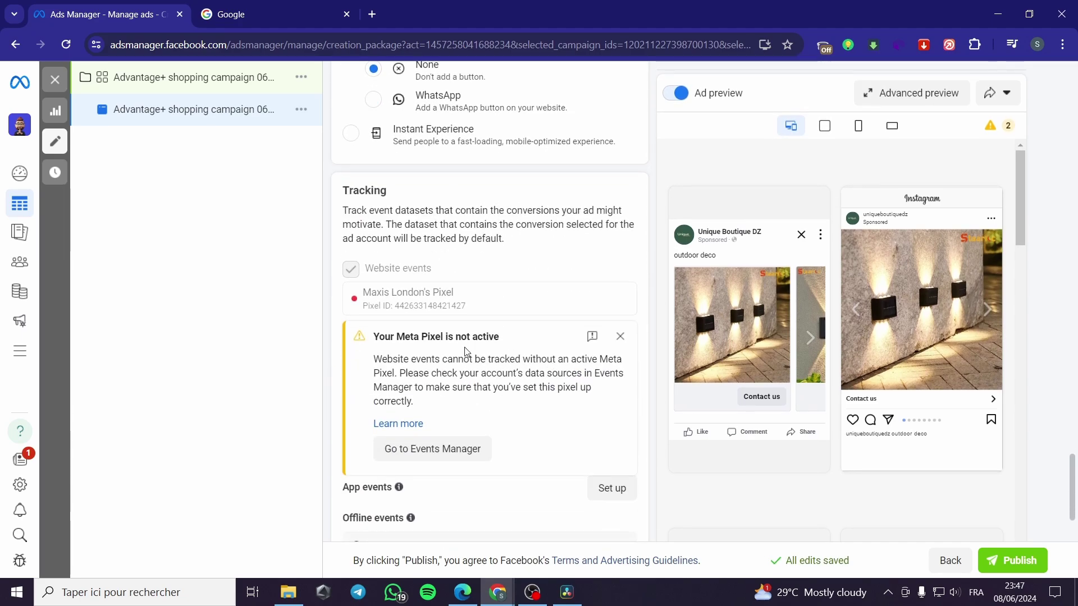
pyautogui.doubleClick(385, 198)
pyautogui.click(400, 207)
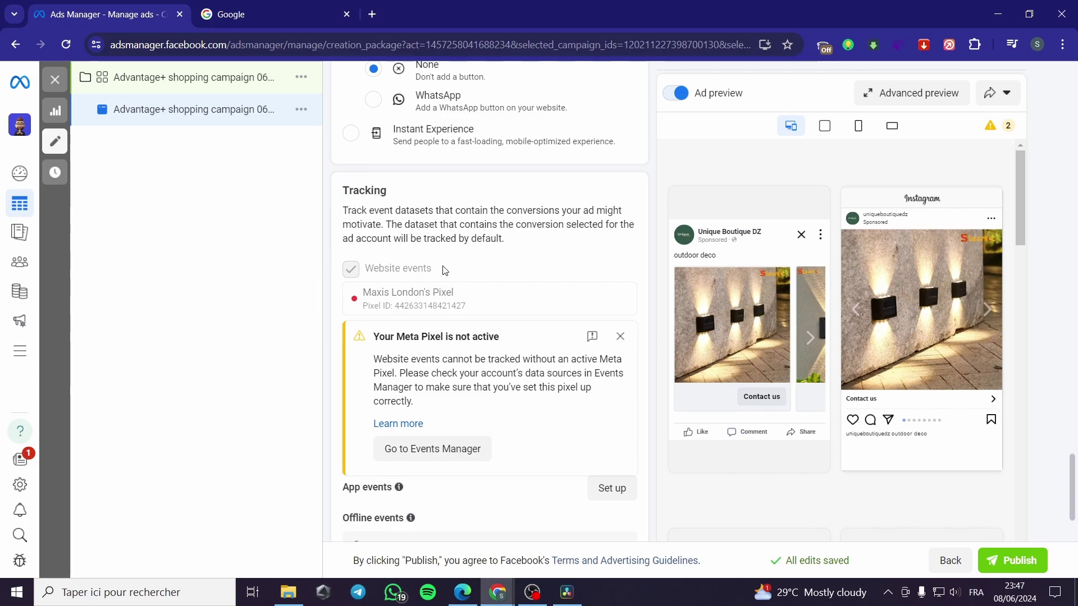
pyautogui.scroll(-3, 484, 429)
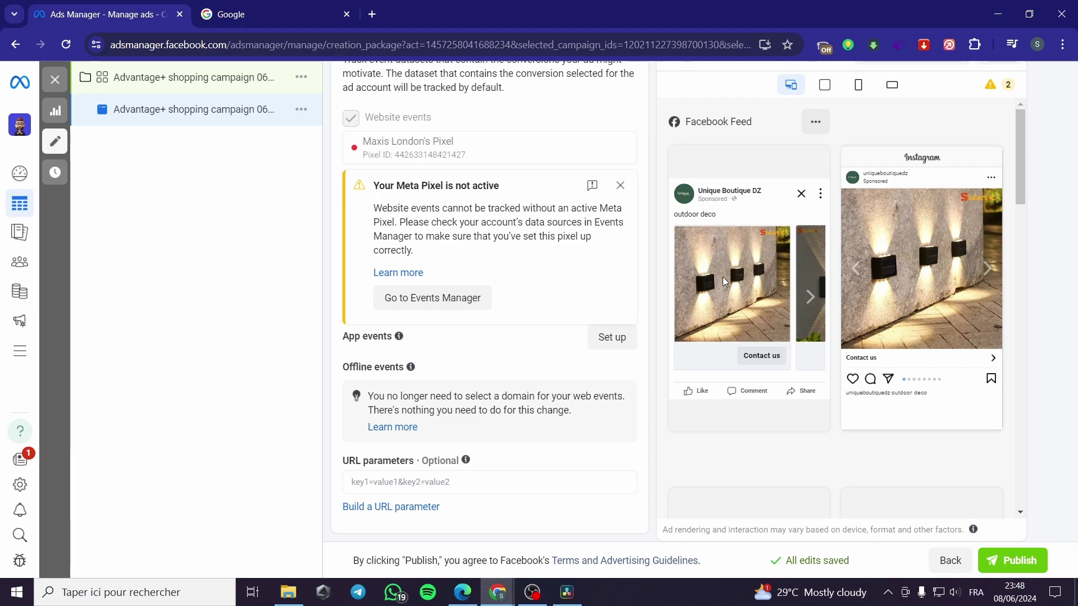
pyautogui.click(809, 296)
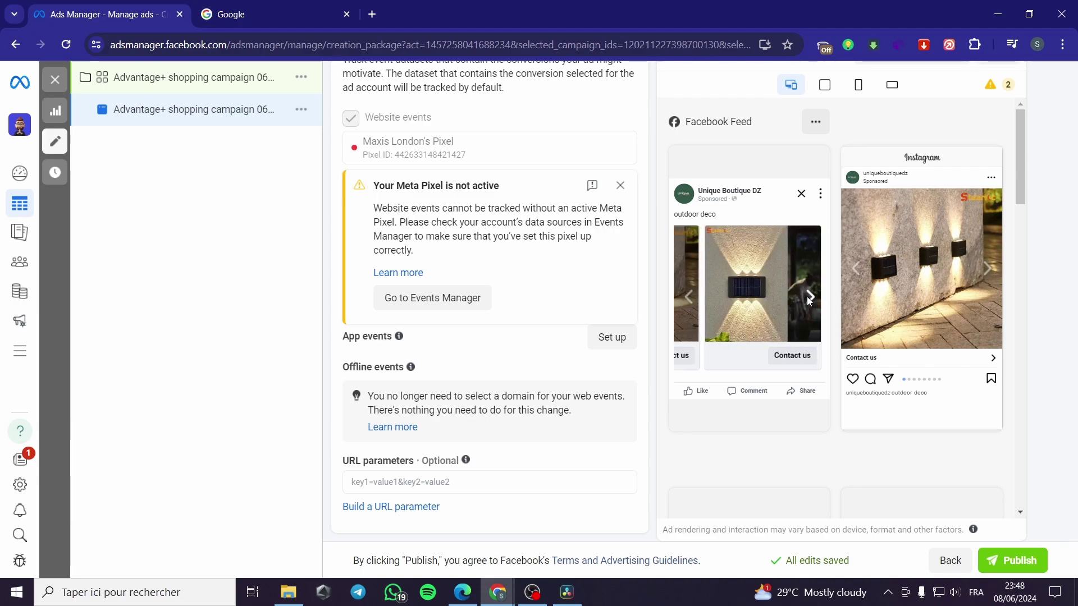